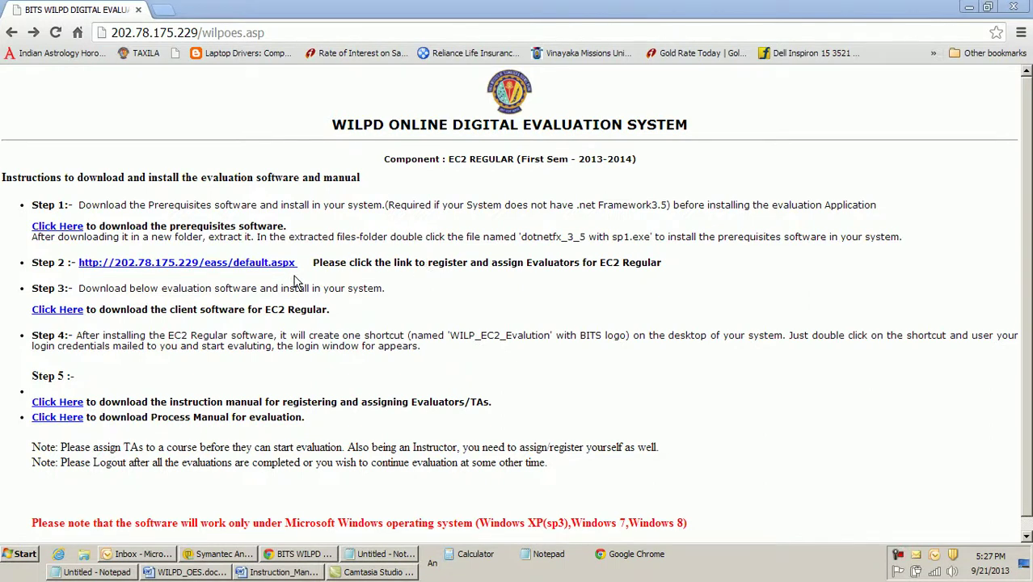
Follow the Step 2 link (eass/default.aspx) to reach the Admin Login page
click(245, 262)
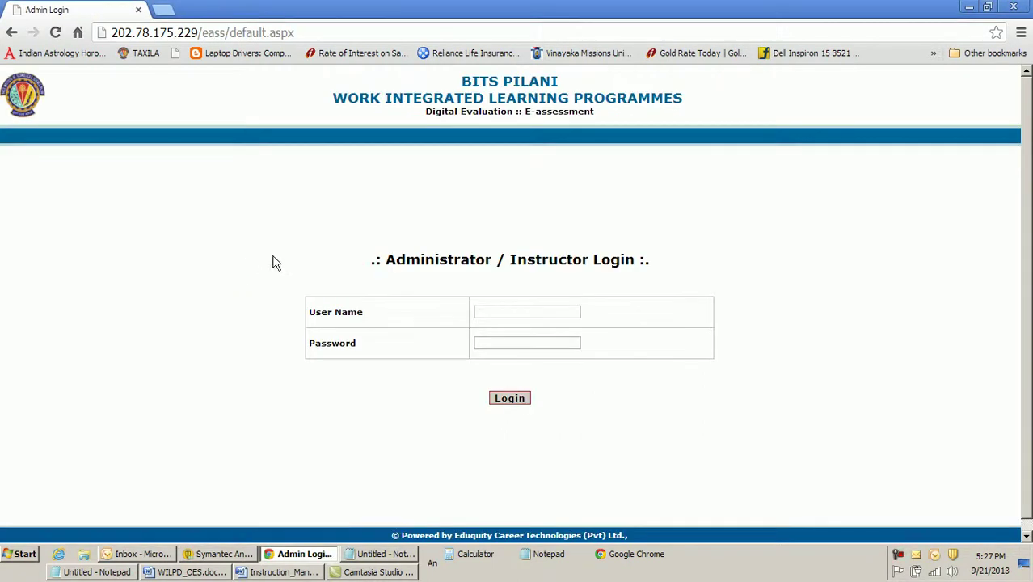
Log in with the saved instructor user name and its password to reach Registration of Evaluators
click(510, 307)
click(509, 307)
text(pavan)
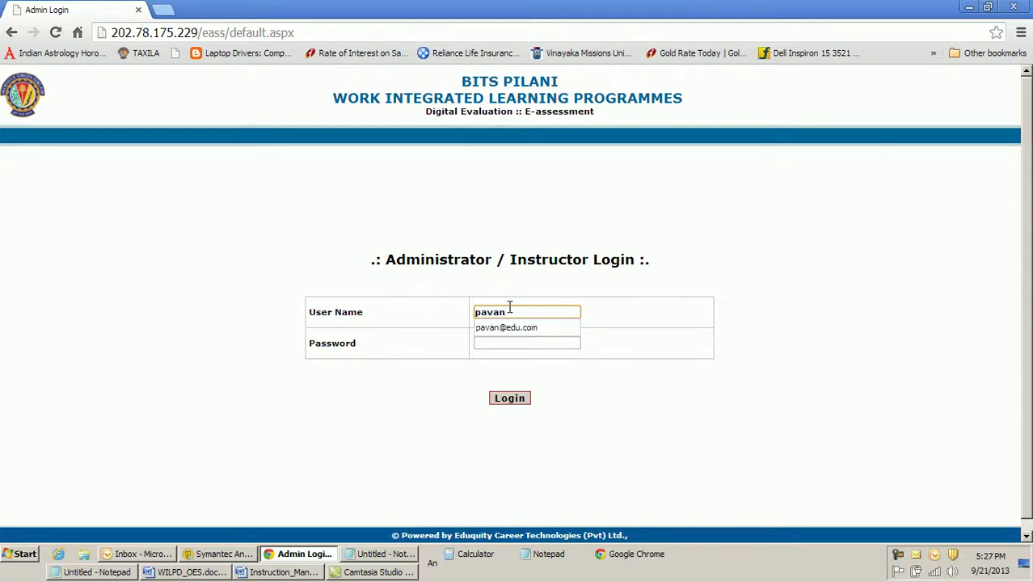
key(Down)
key(Return)
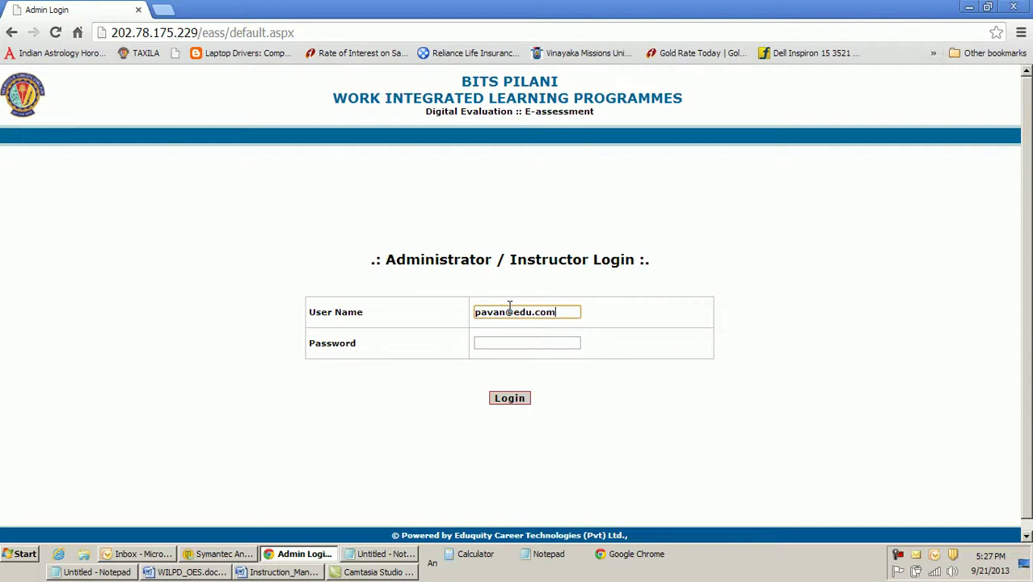
key(Tab)
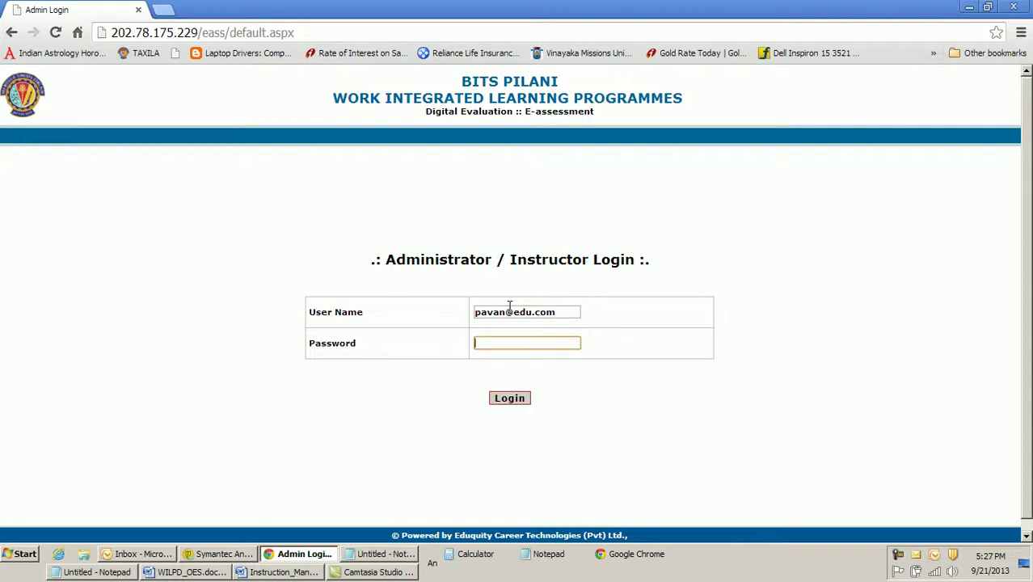
text(*****)
click(503, 399)
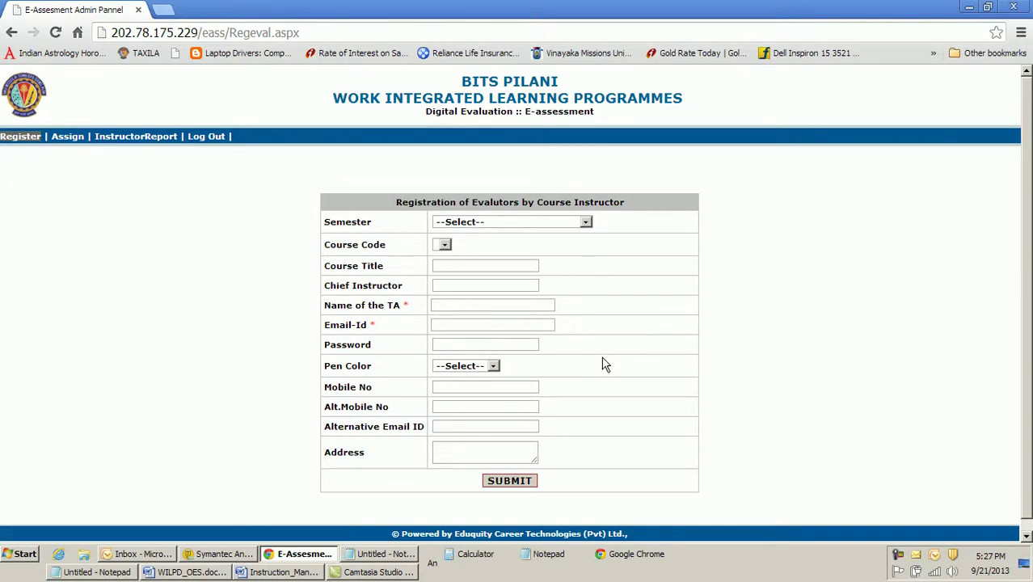
Choose semester SEM 2013-2014 and course code DD MMY1 on the registration form
click(536, 224)
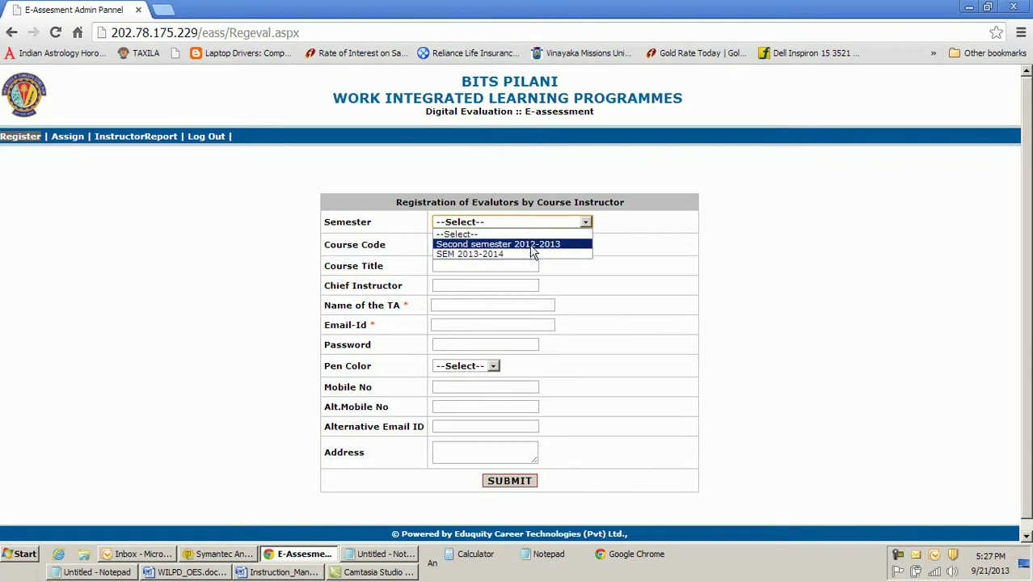
click(530, 255)
click(493, 245)
click(477, 266)
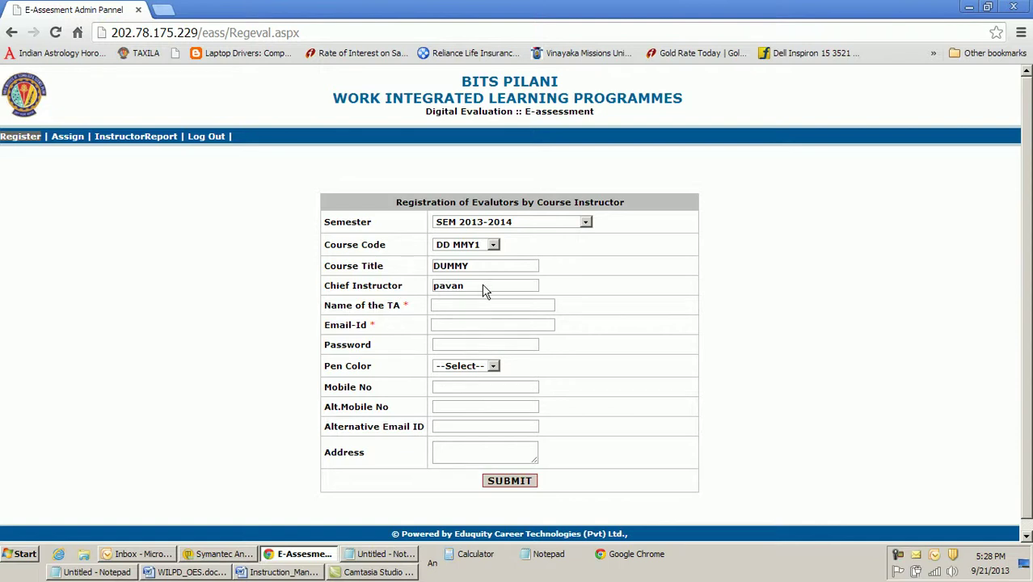
Enter the TA's name and the TA's e-mail address
click(462, 305)
text(ayus)
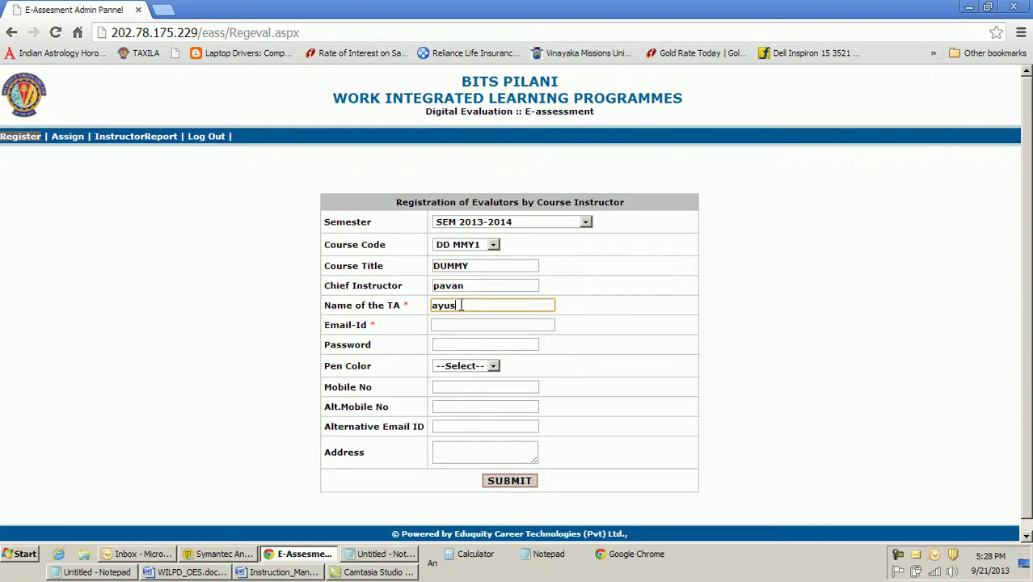
text(h)
key(Tab)
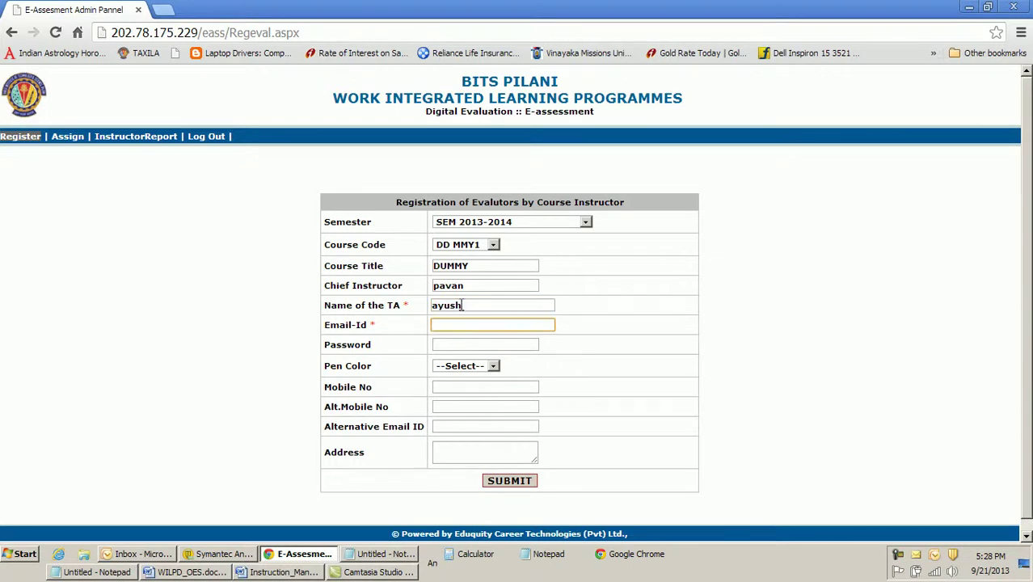
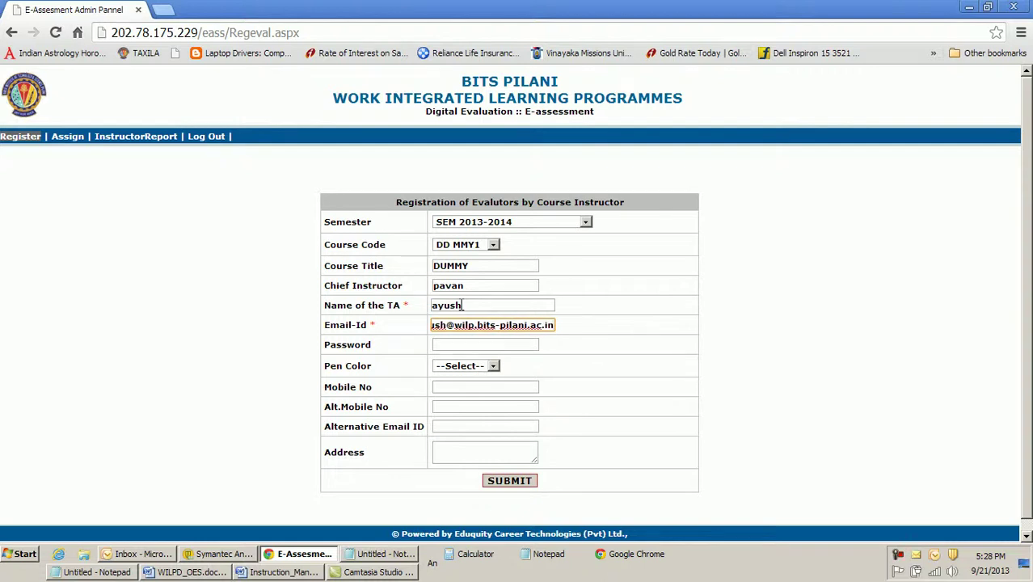
click(468, 347)
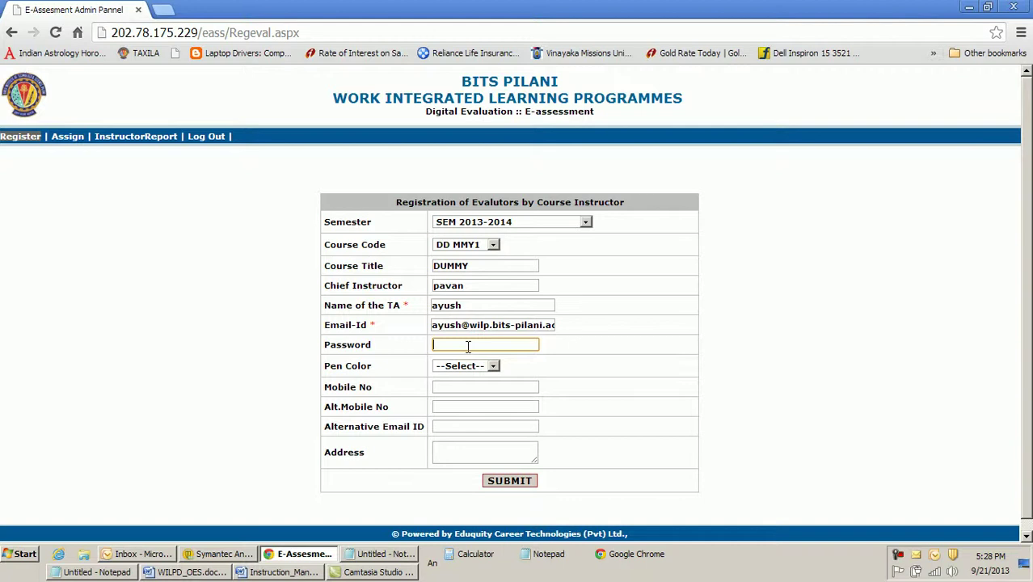
Give the TA a password and Red pen colour, skip the optional fields, and submit the registration
text(***)
click(479, 370)
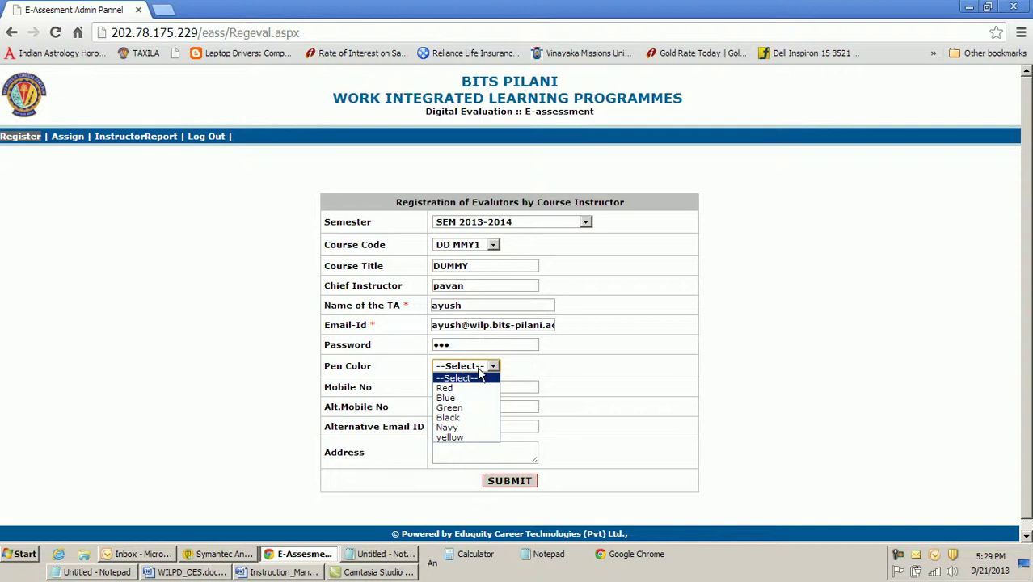
click(469, 388)
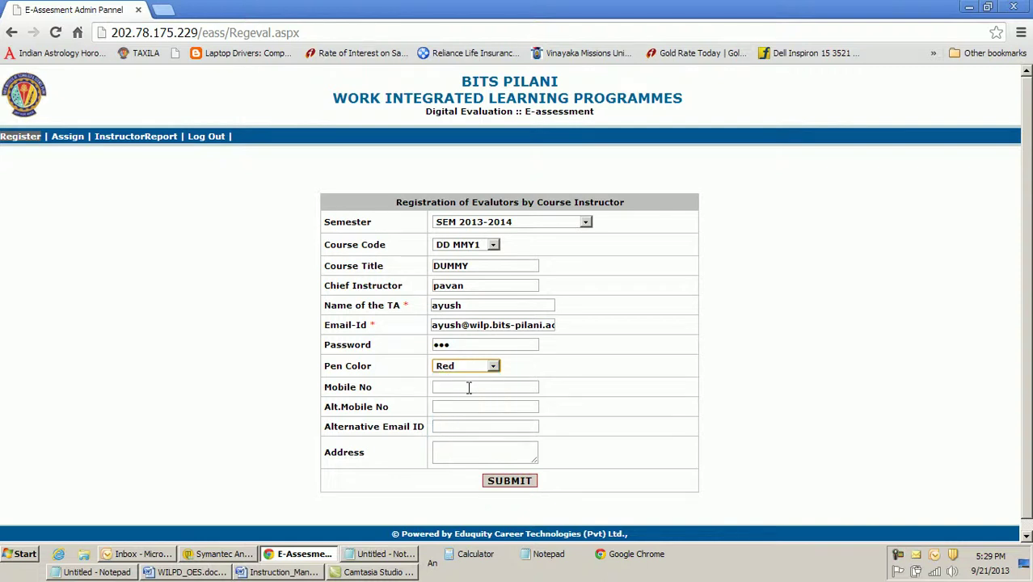
click(469, 388)
click(466, 405)
click(461, 429)
click(461, 448)
click(519, 485)
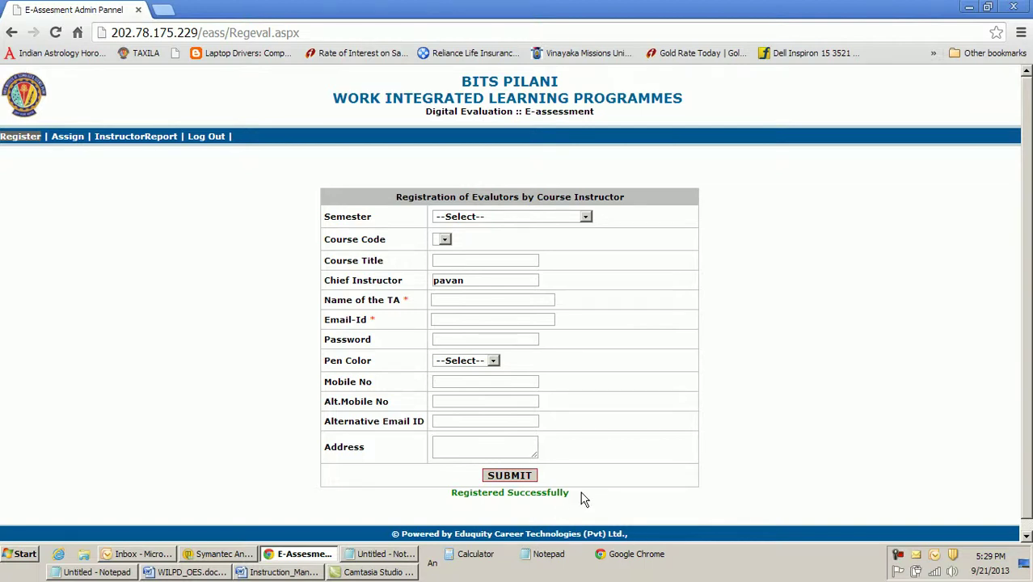
Leave the 'Registered Successfully' form and go to the Assign Evaluator page
drag(567, 492, 448, 499)
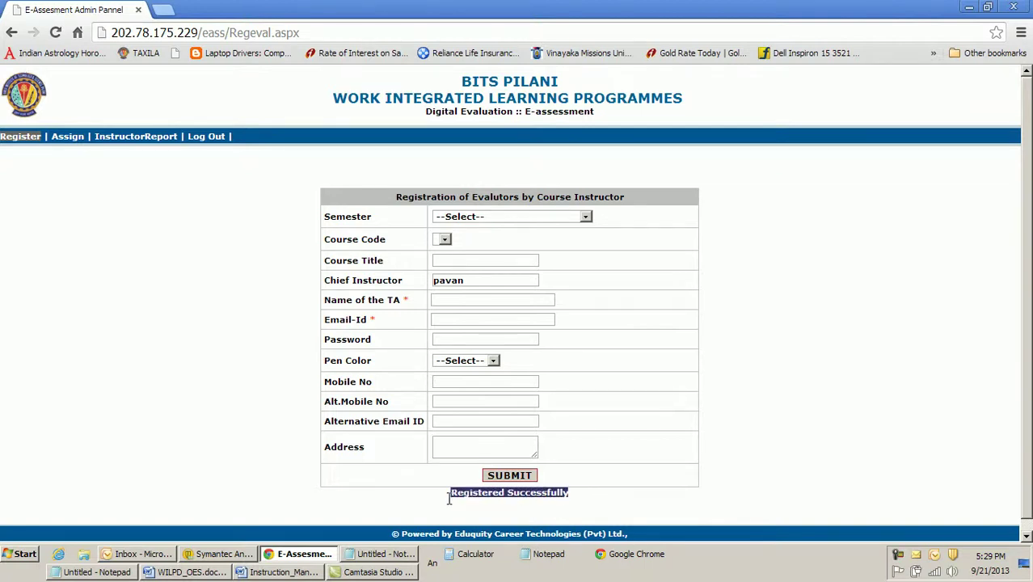
click(621, 518)
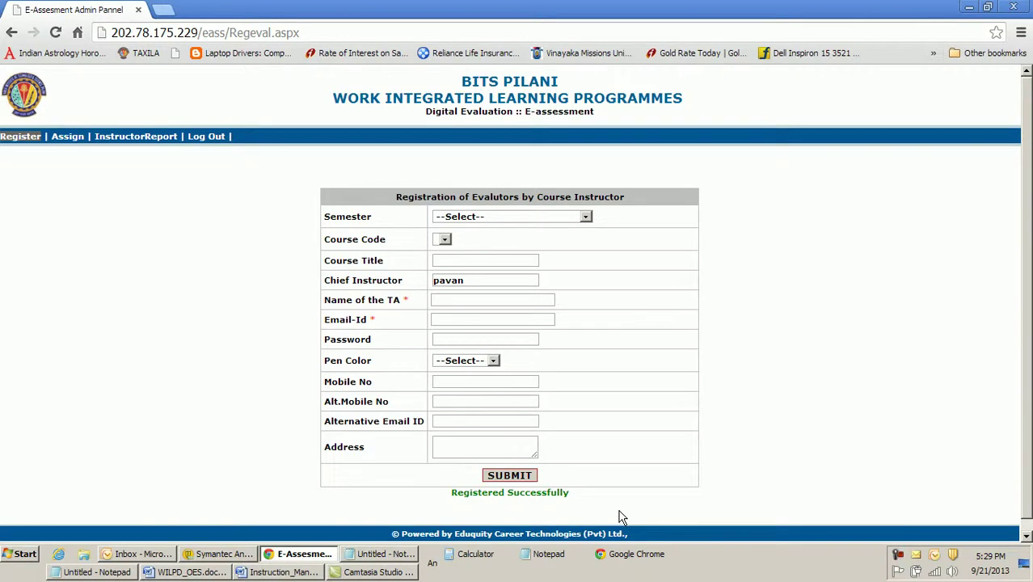
click(547, 217)
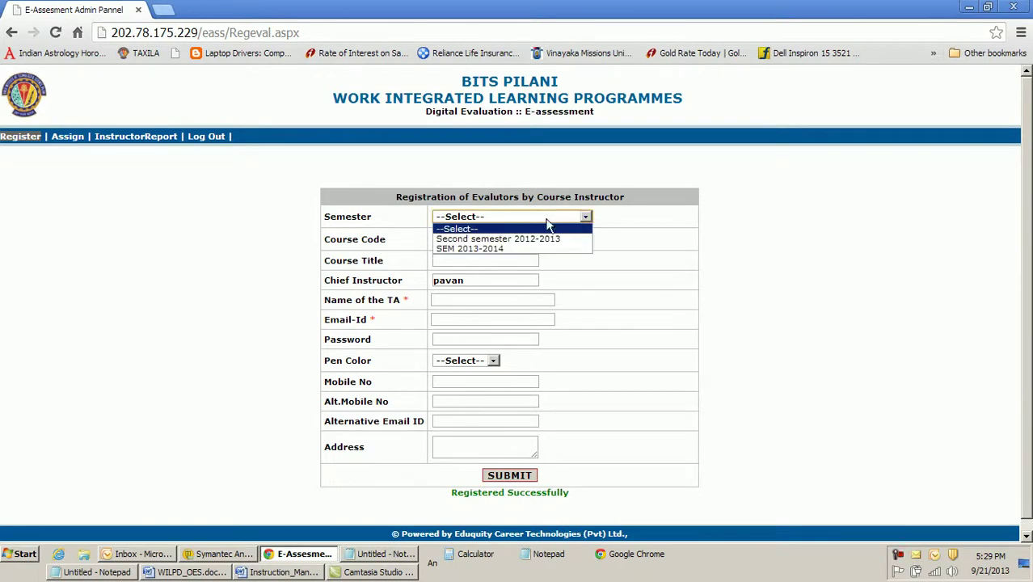
click(775, 224)
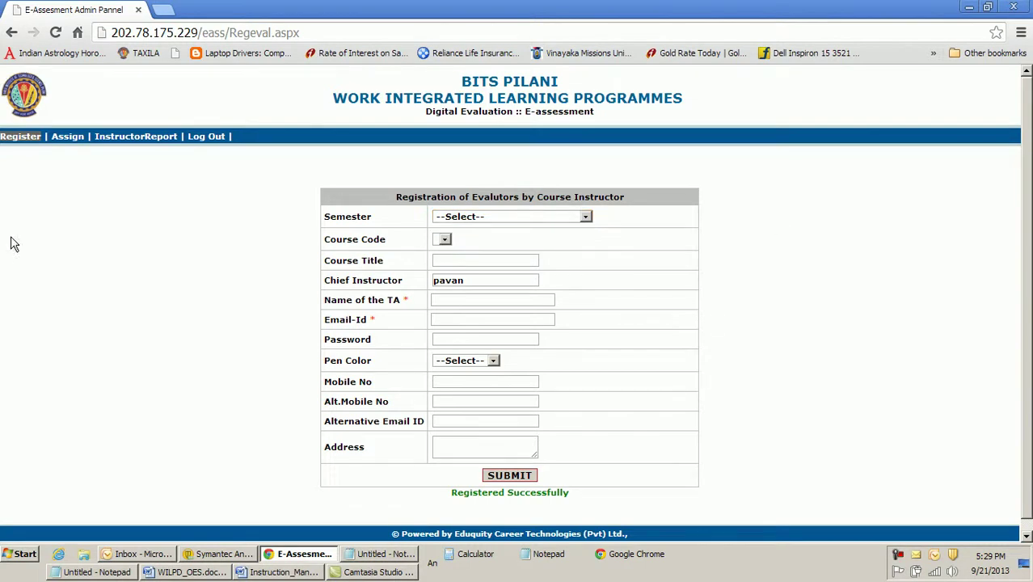
click(68, 138)
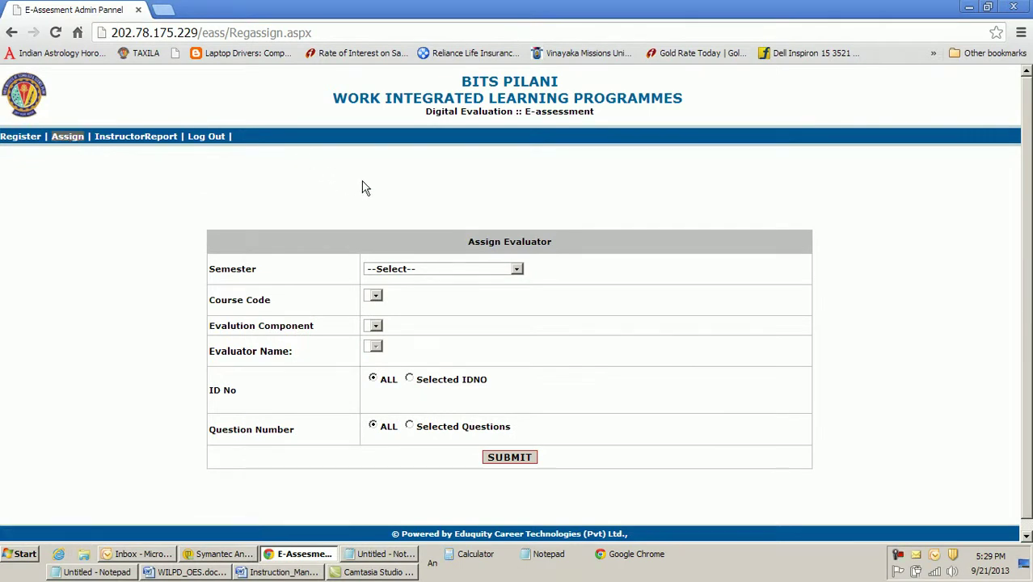
Select SEM 2013-2014, course DD MMY1, component EC2R and the new TA as evaluator
click(418, 272)
click(418, 302)
click(420, 297)
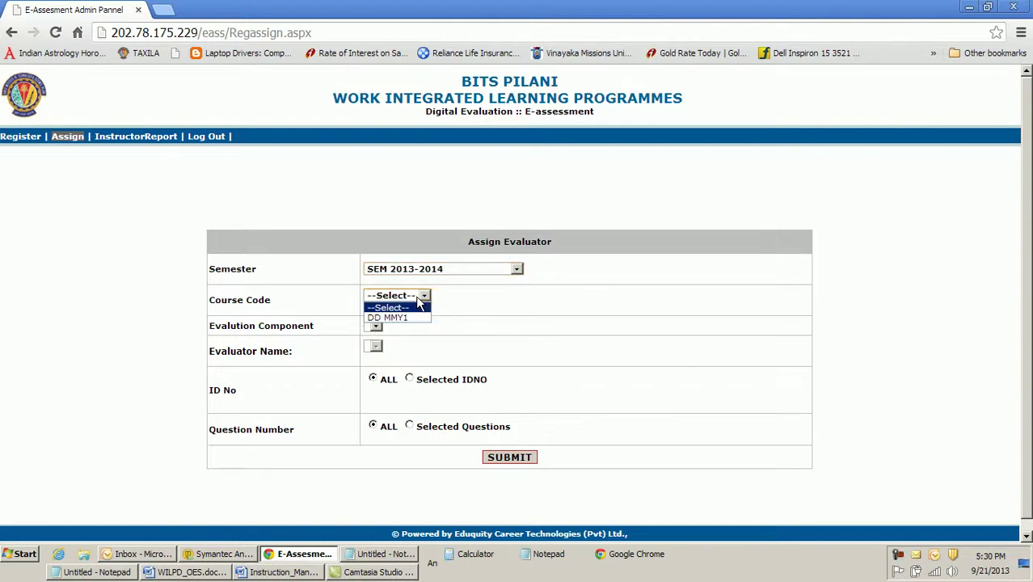
click(414, 316)
click(417, 327)
click(415, 349)
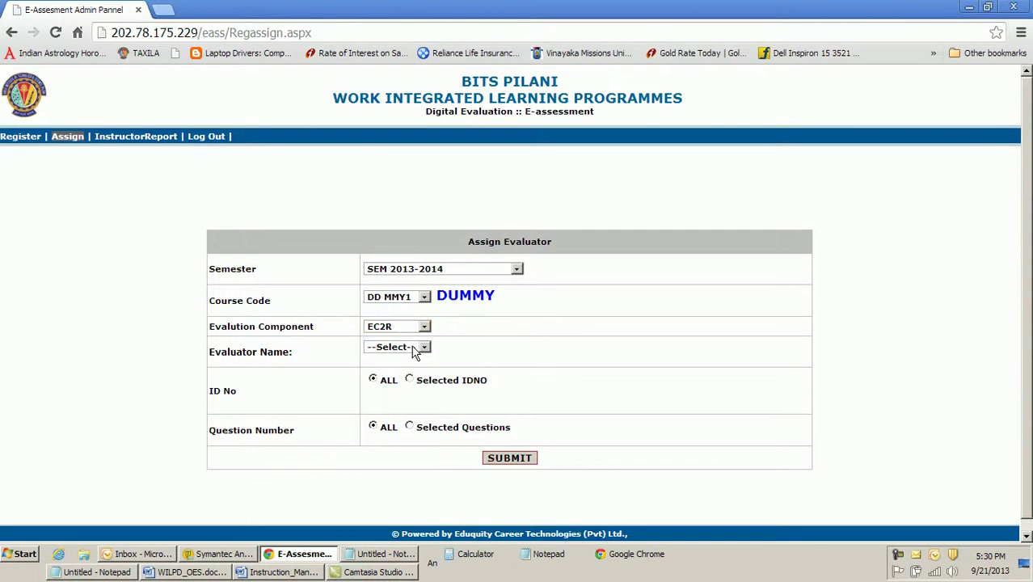
click(415, 349)
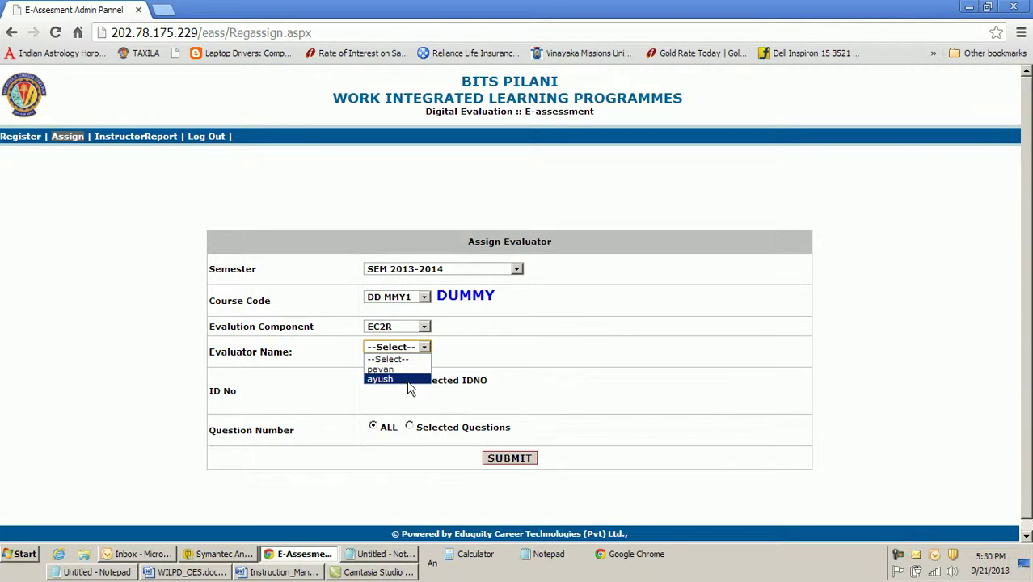
click(380, 379)
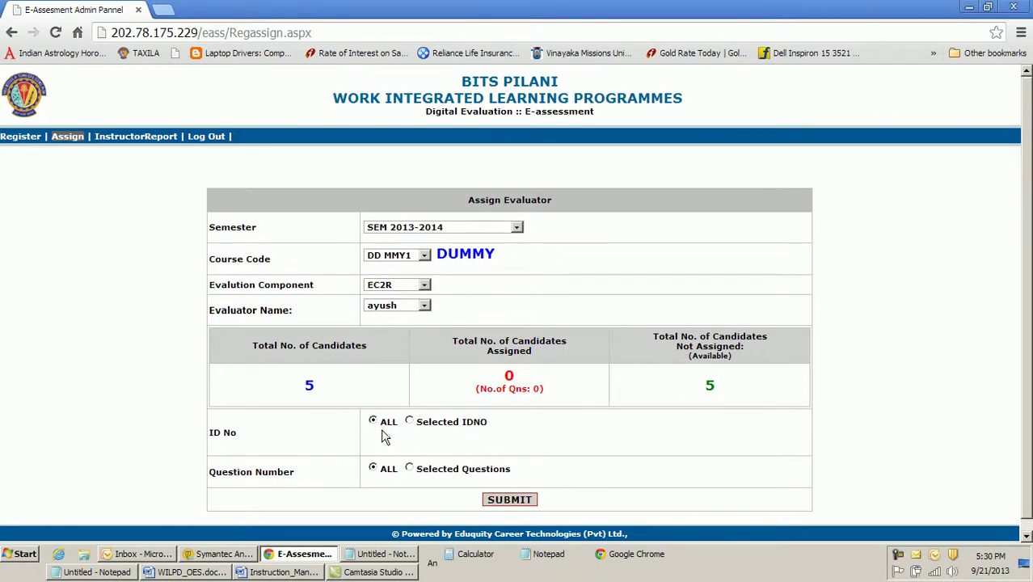
Try restricting the assignment to a selected candidate ID, then revert to ALL ID numbers
click(410, 423)
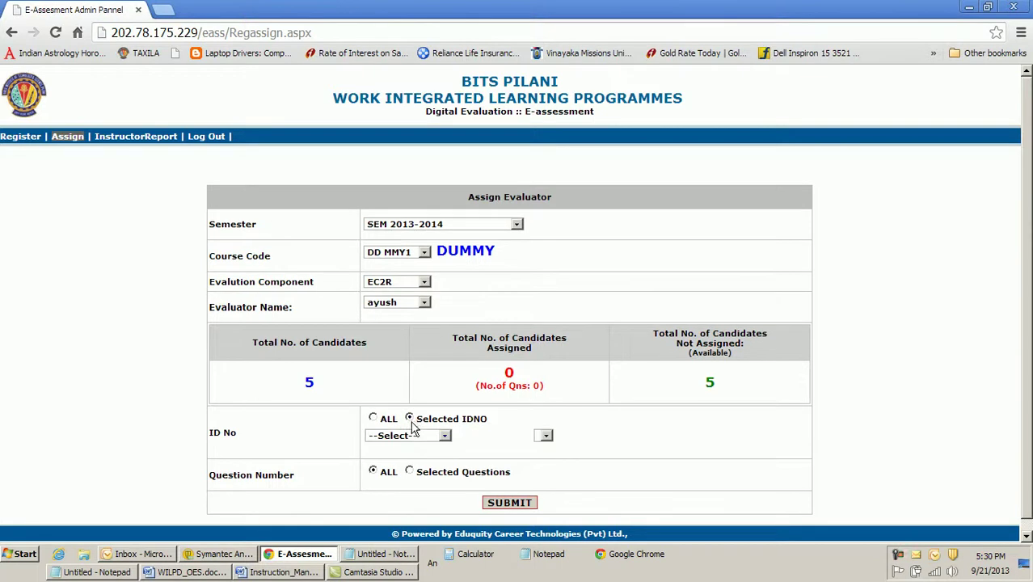
click(417, 438)
click(410, 468)
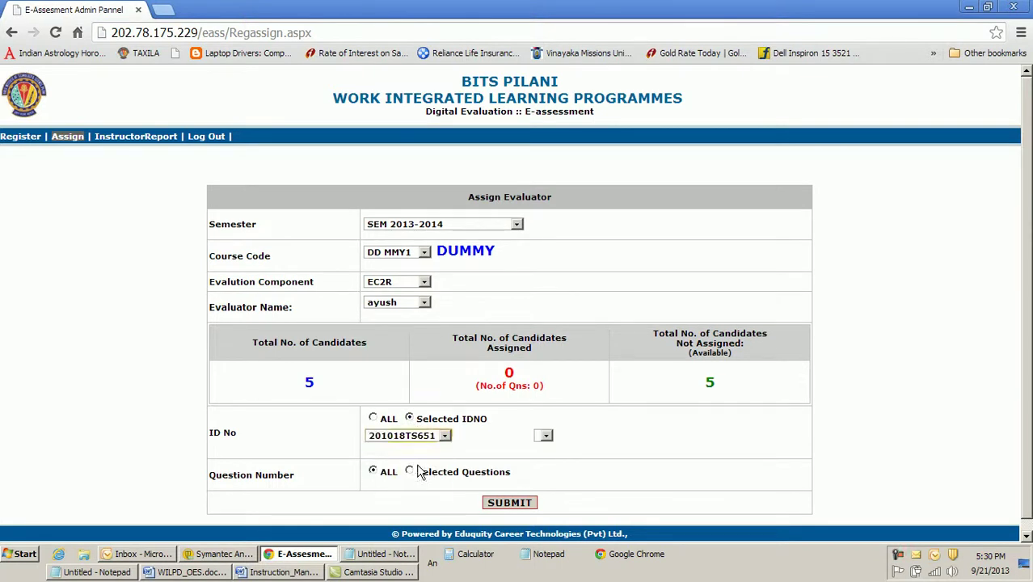
click(613, 436)
click(591, 458)
click(373, 419)
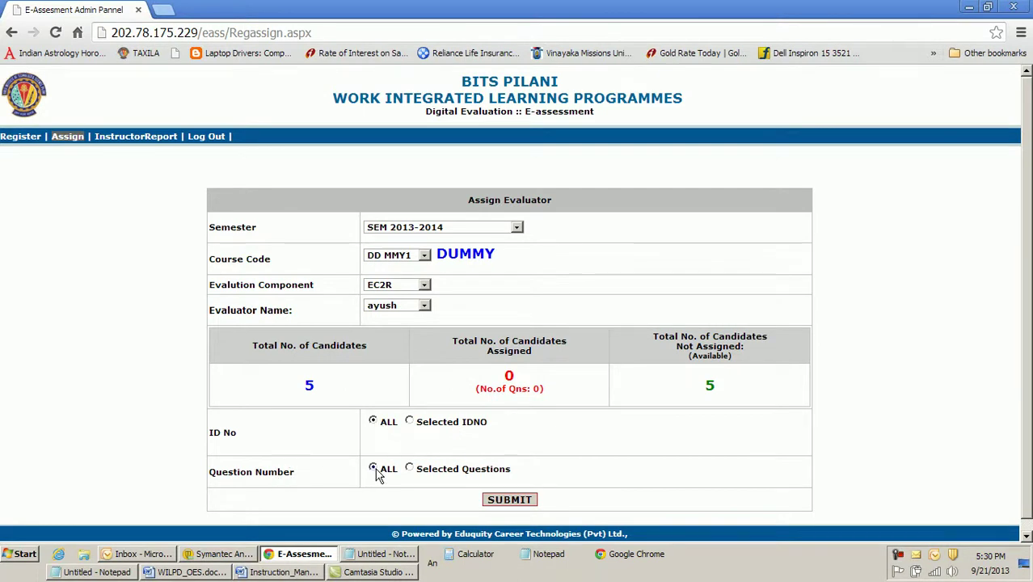
Try choosing questions 1 and 3, revert to ALL questions, and submit the assignment
click(409, 468)
scroll(677, 424, down, 1)
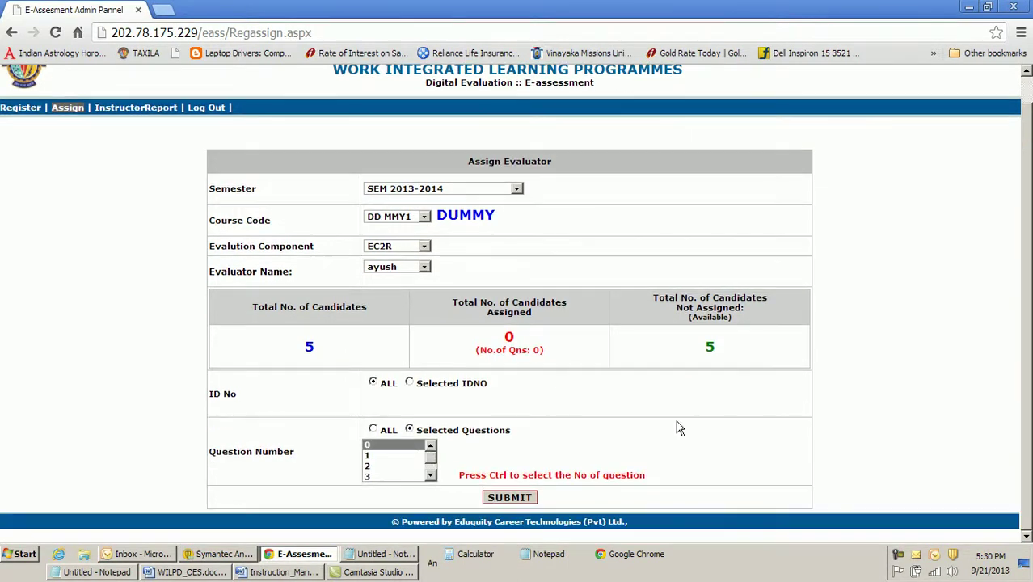
click(382, 456)
ctrl+click(376, 477)
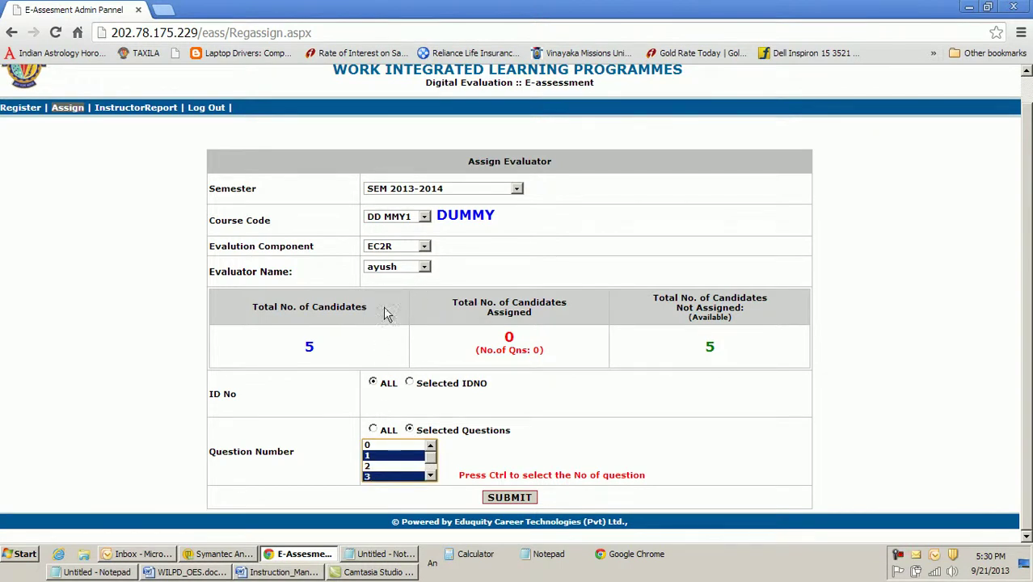
click(373, 429)
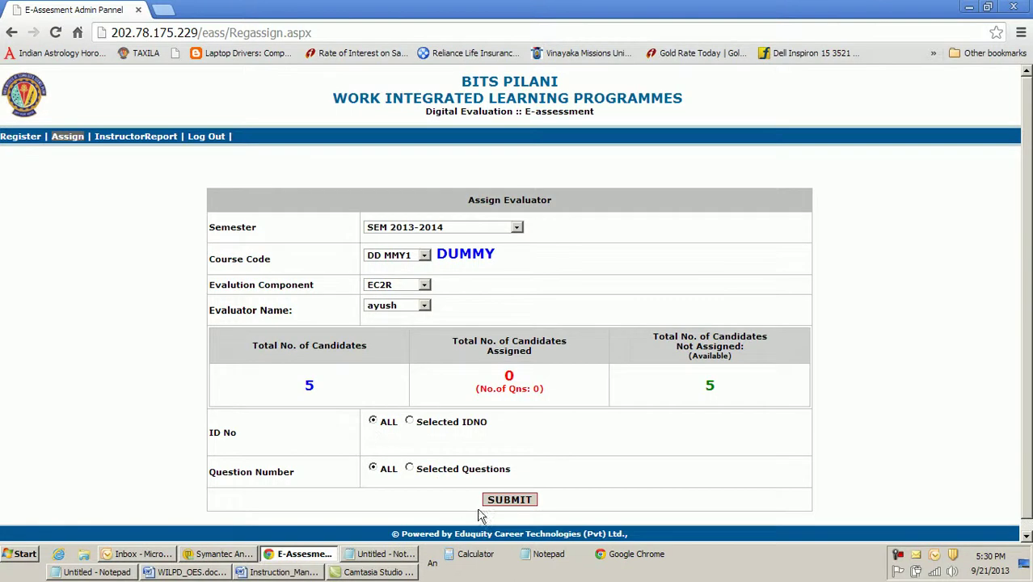
click(509, 501)
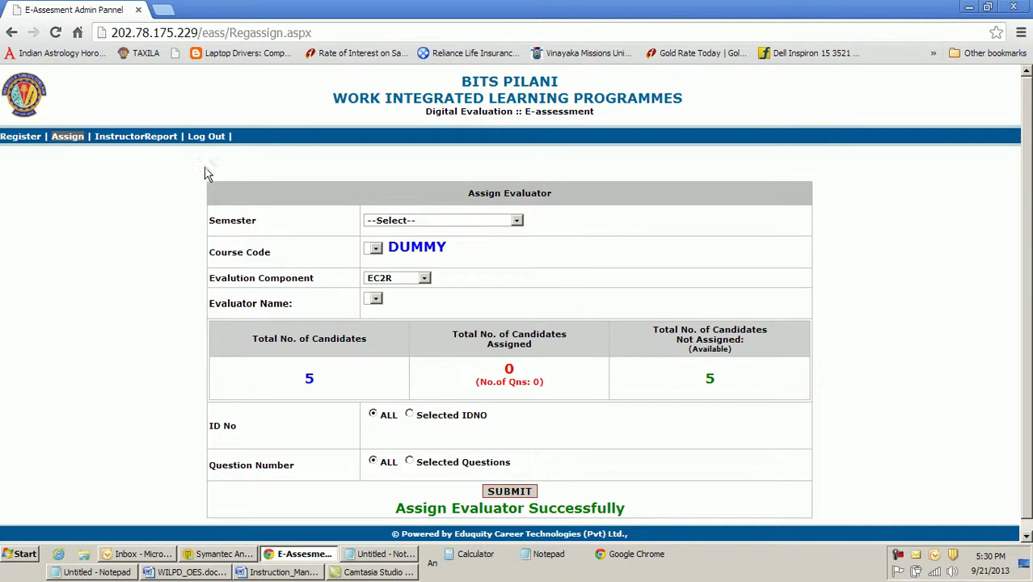
click(146, 137)
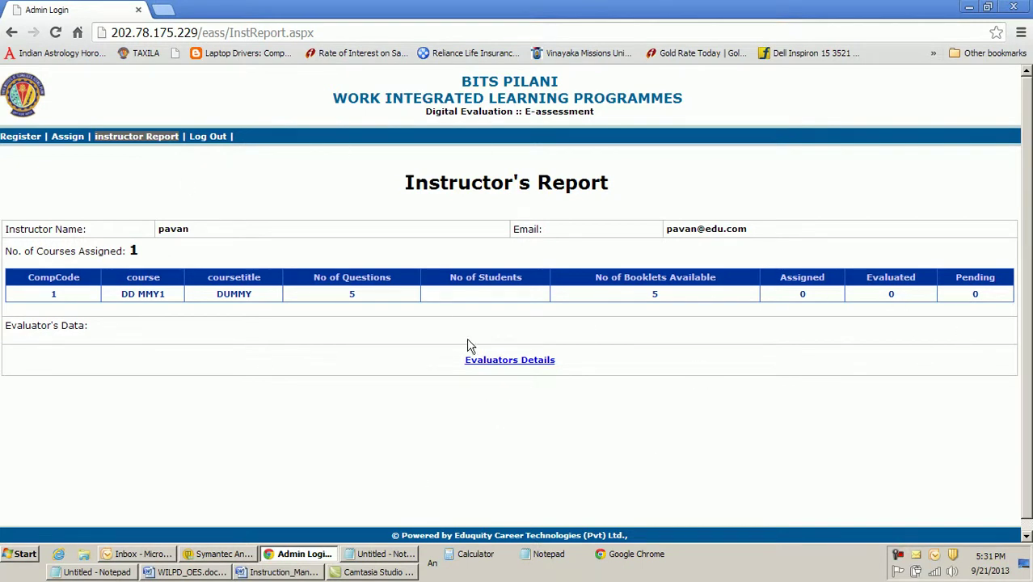
click(22, 139)
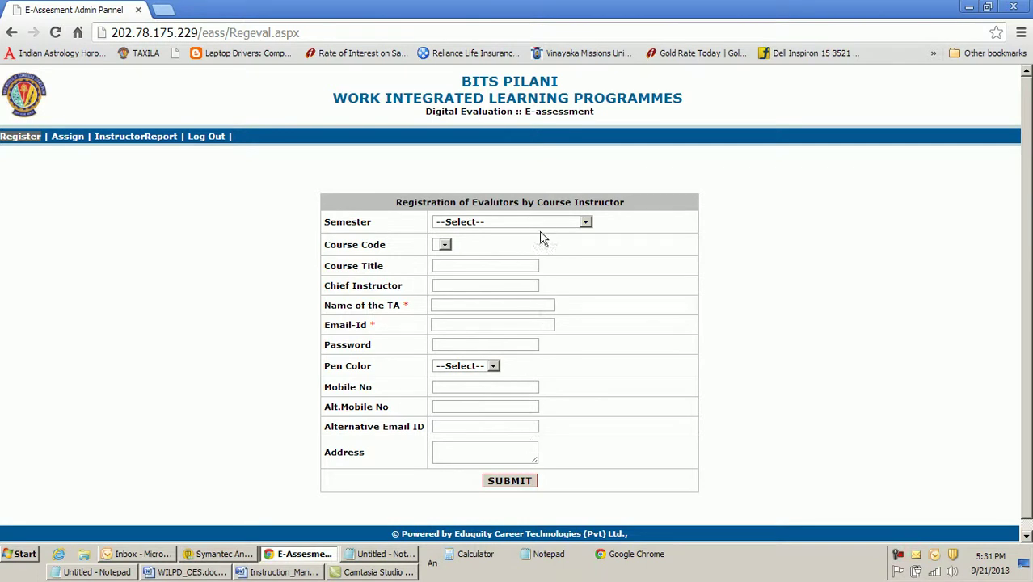
click(68, 138)
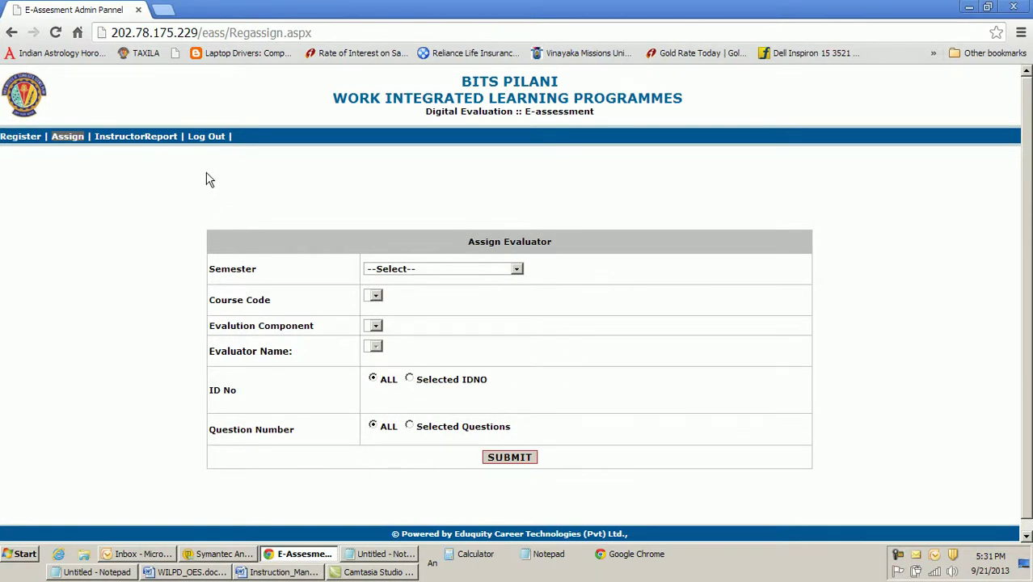
Log out and paste the wilpoes.asp instructions address from Notepad into the address bar
click(210, 139)
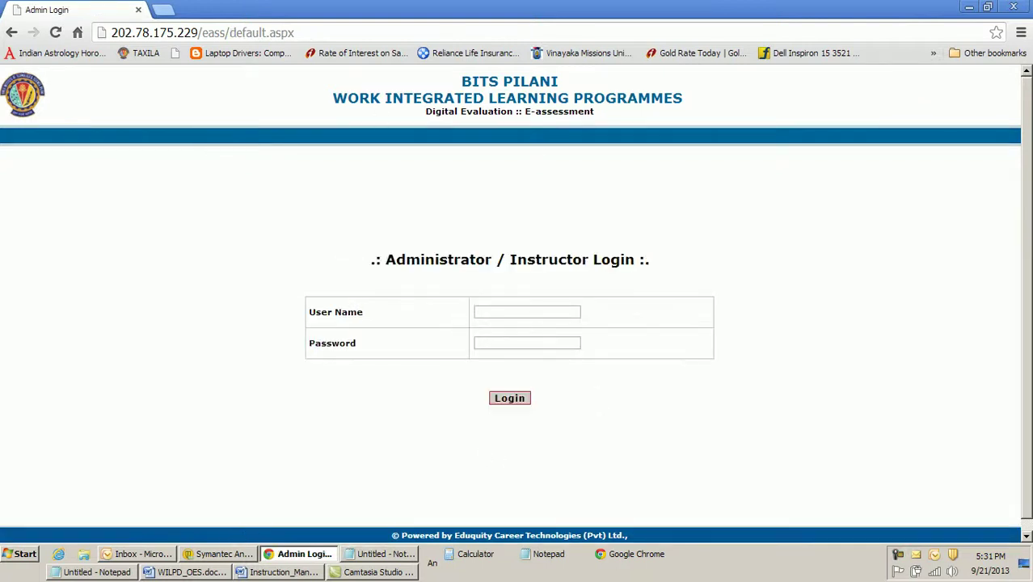
click(372, 562)
drag(827, 233, 645, 241)
key(ctrl+c)
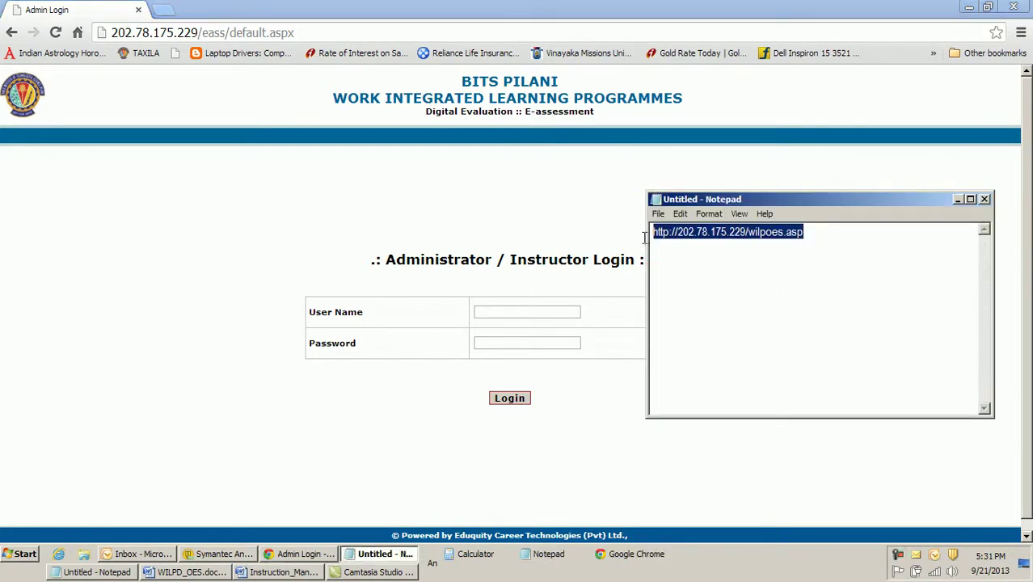
click(959, 199)
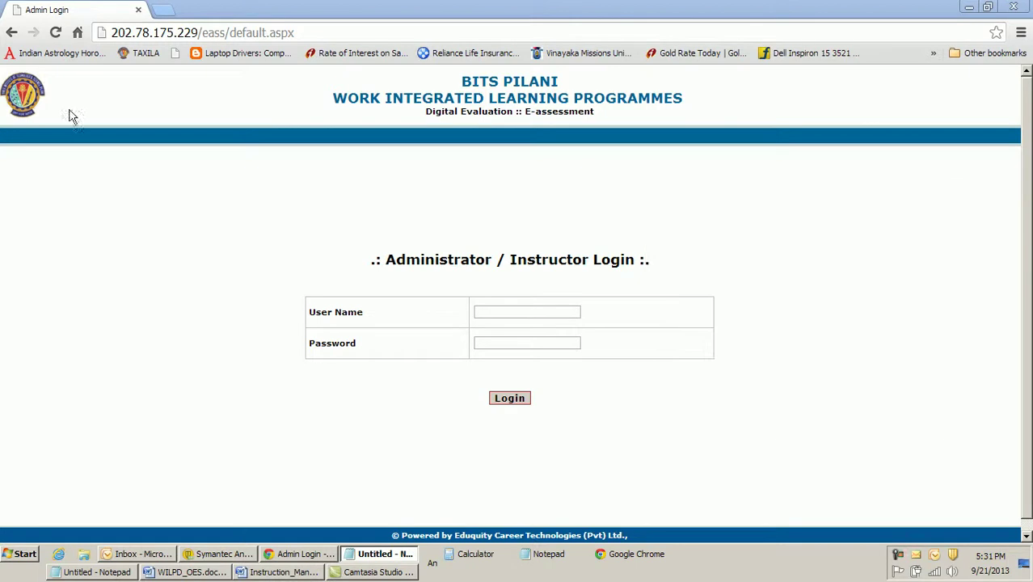
click(154, 32)
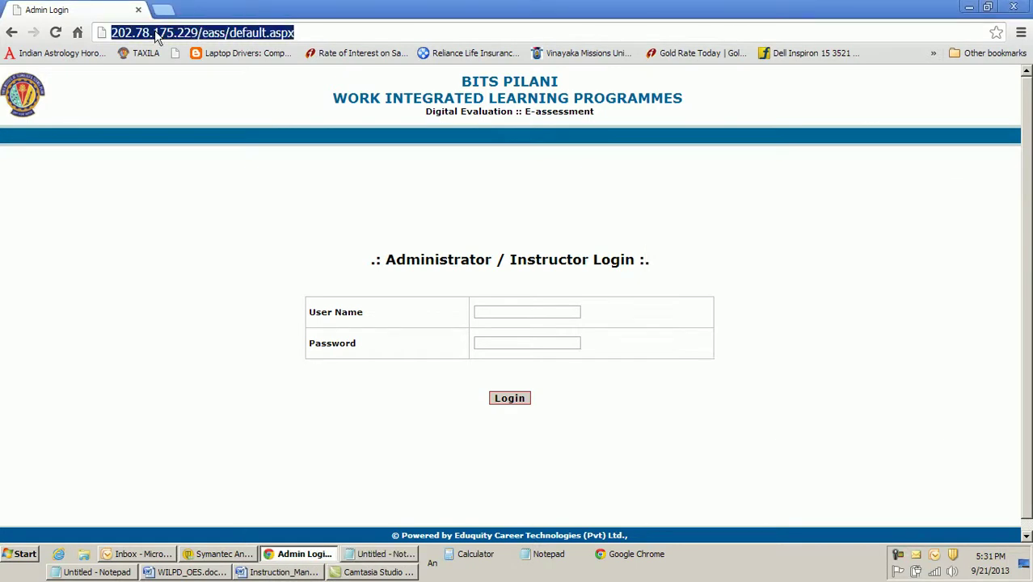
key(ctrl+v)
Load the wilpoes.asp instructions page, review Step 4, then show the Windows desktop
key(Return)
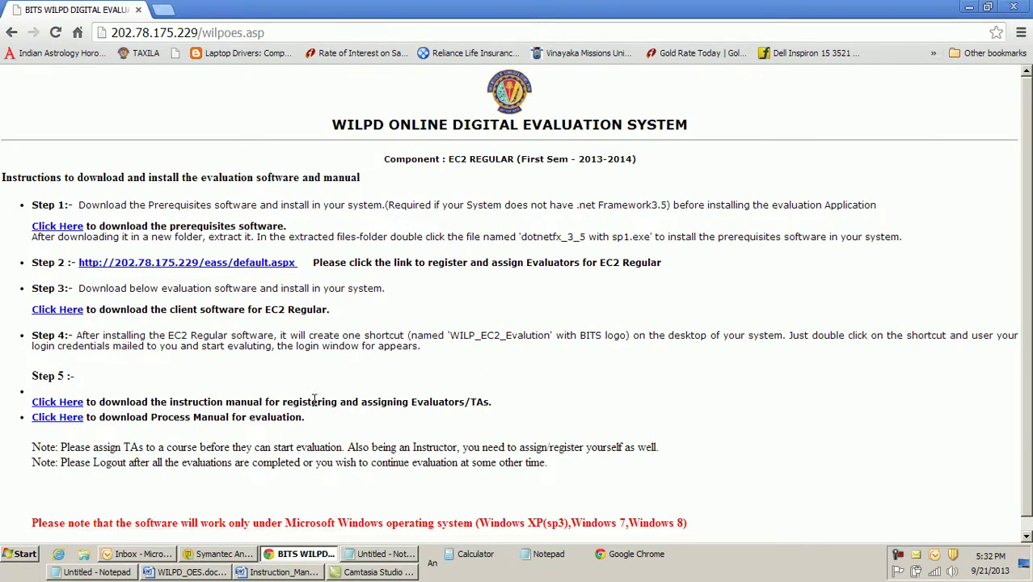
drag(125, 336, 442, 357)
click(450, 389)
key(super+d)
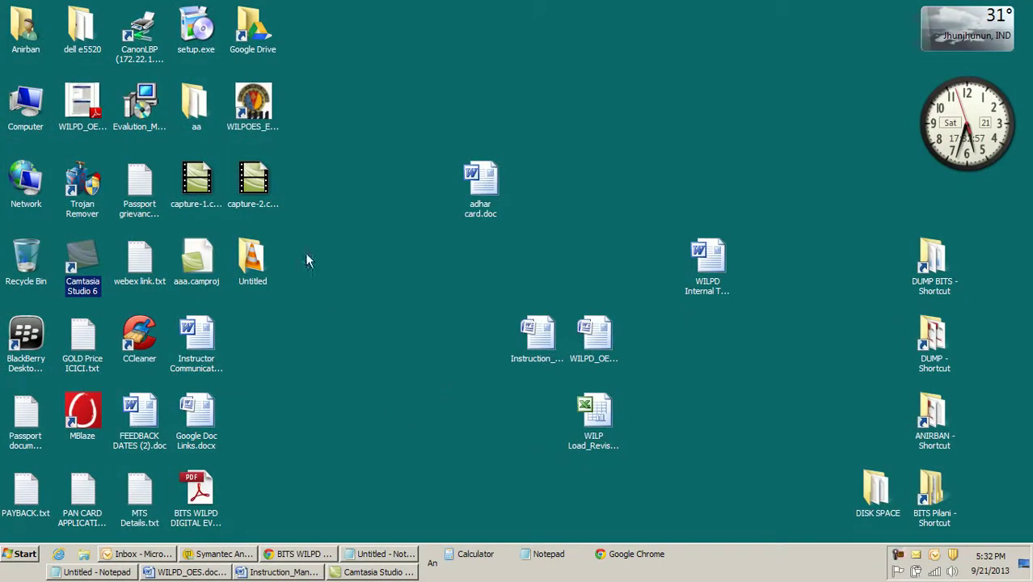
Move the WILPOES_EC2R_EVALUATION shortcut aside and launch it to open Evaluator Login
click(253, 130)
drag(255, 129, 360, 105)
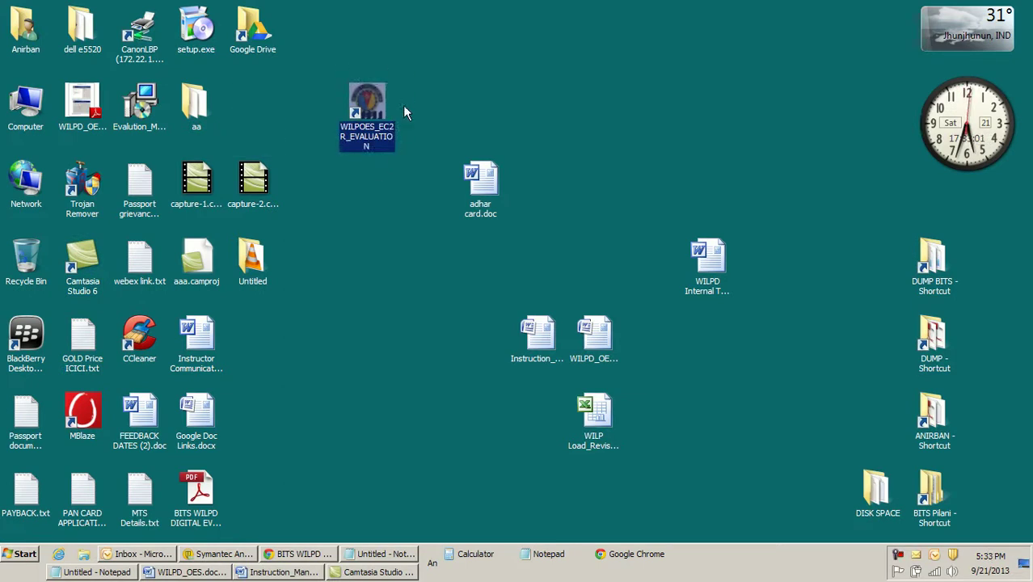
double_click(364, 114)
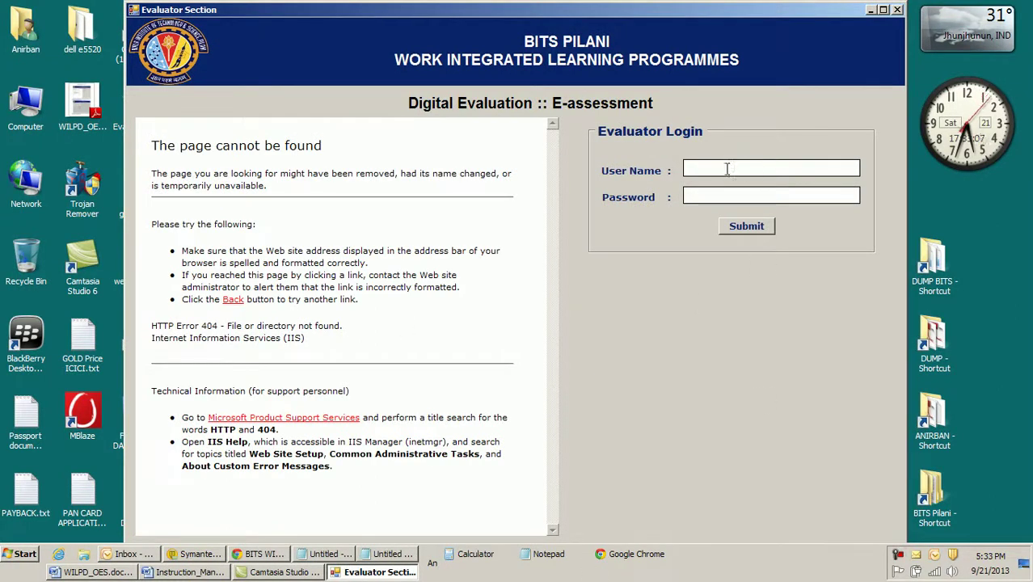
Maximize the window and submit the evaluator's user name and password
click(883, 9)
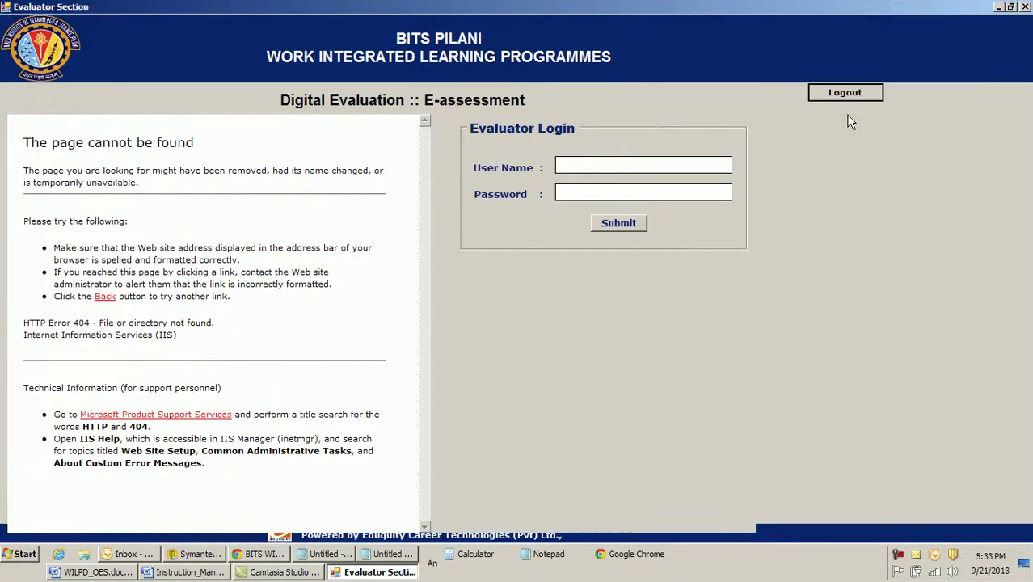
click(660, 164)
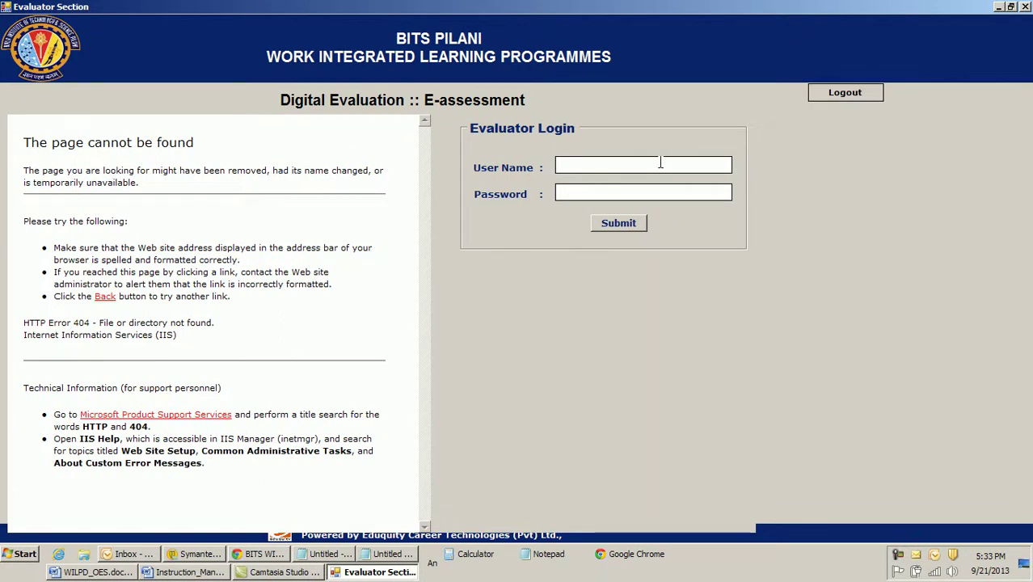
key(Tab)
text(*****)
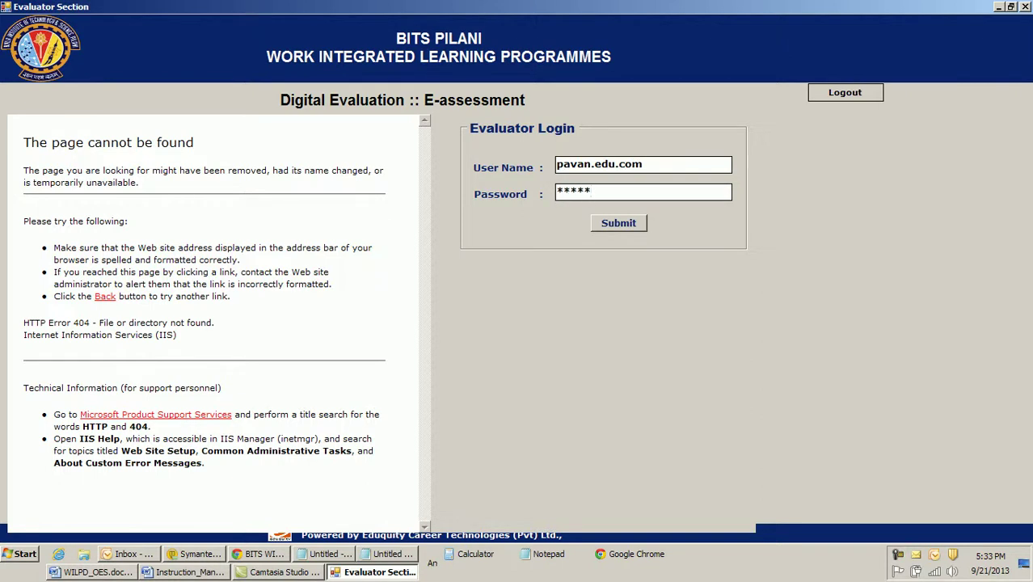
click(610, 226)
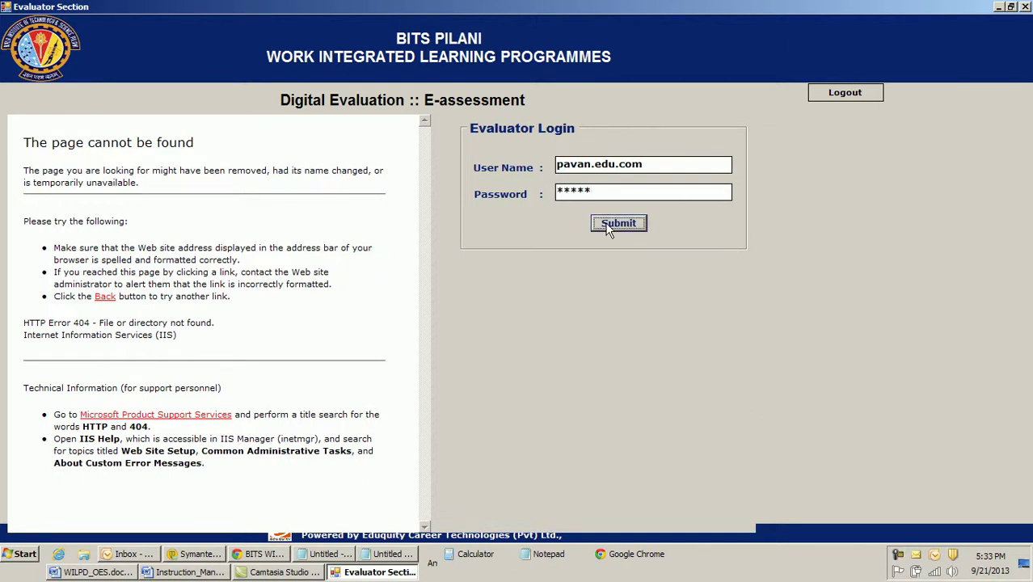
After the invalid-login alert, correct the user name to e-mail form, re-enter the password and resubmit
click(553, 317)
double_click(613, 191)
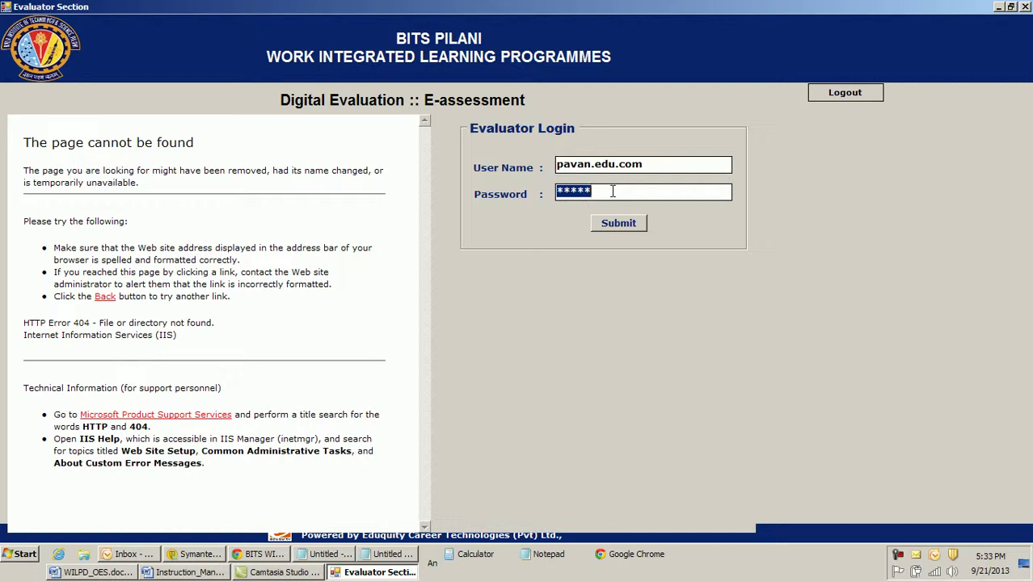
click(596, 163)
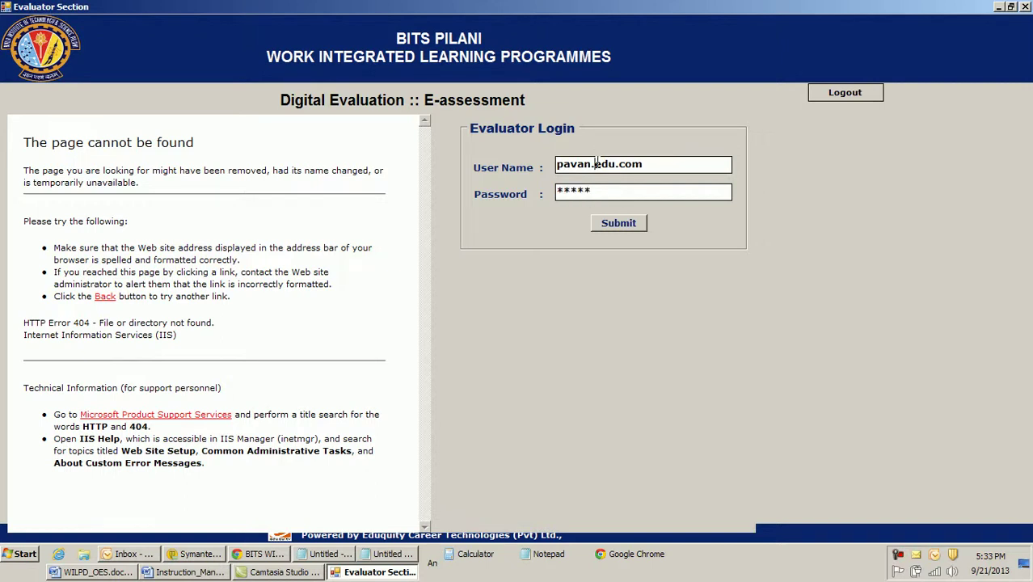
key(BackSpace)
text(@)
double_click(615, 191)
text(*****)
click(619, 223)
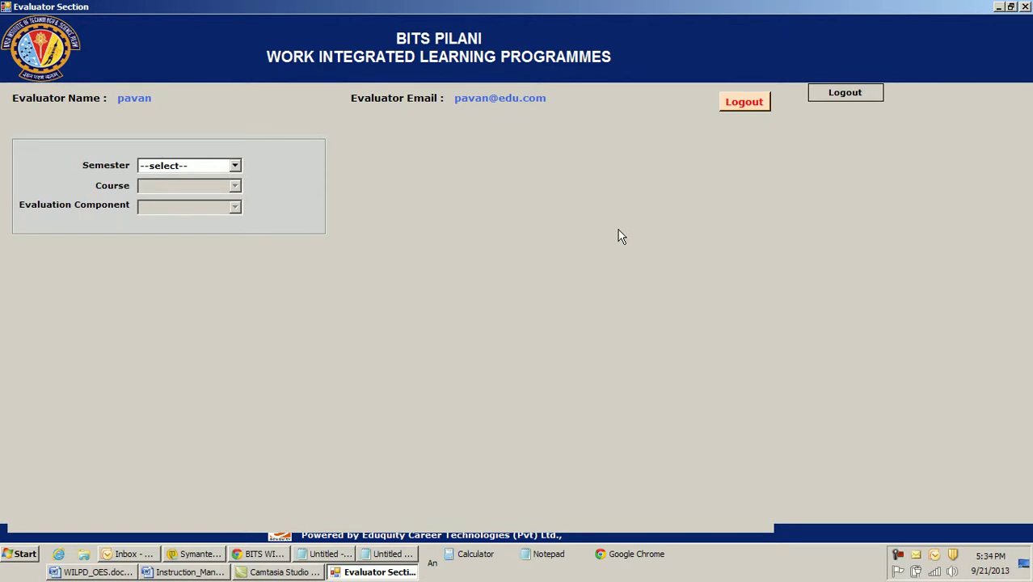
Choose semester SEM 2013-2014, course DD MMY1 and evaluation component EC2R
click(161, 166)
click(168, 189)
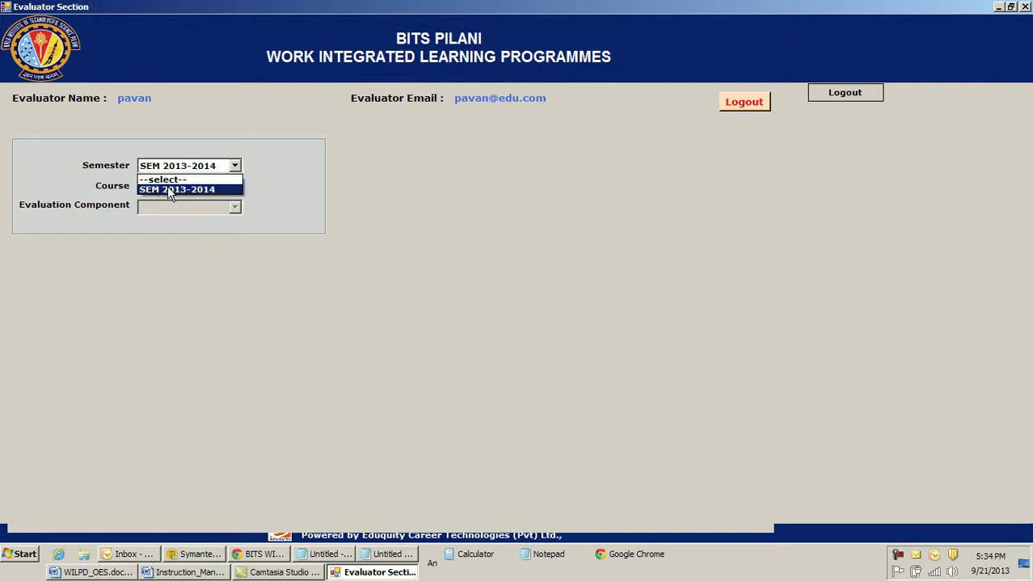
click(168, 188)
click(170, 209)
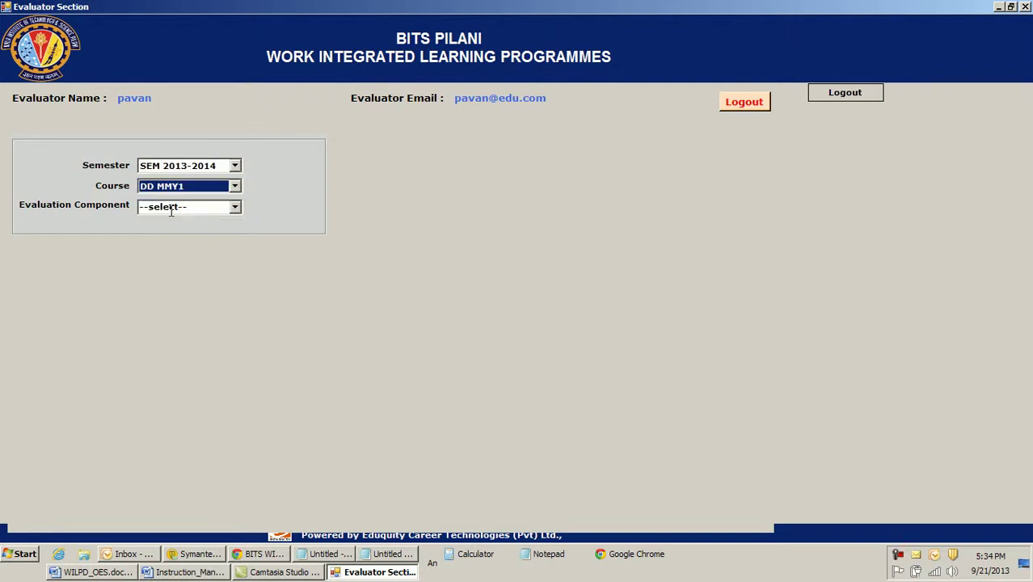
click(236, 209)
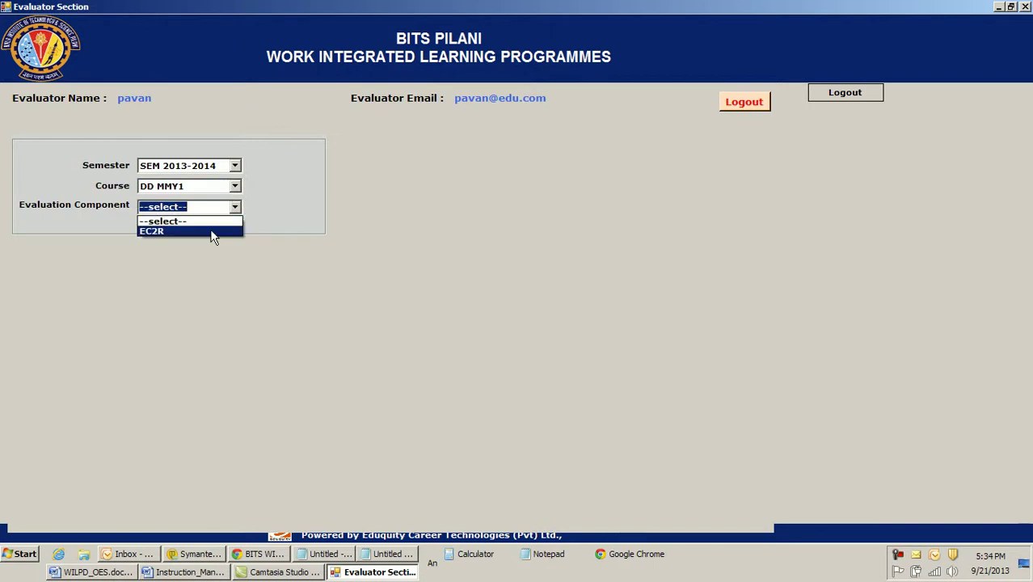
click(212, 230)
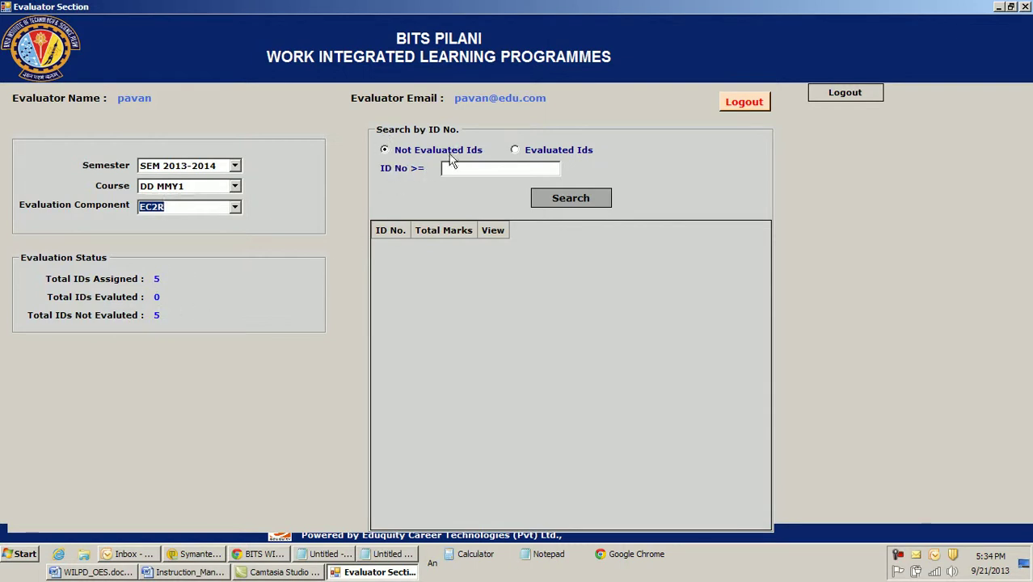
click(385, 152)
click(389, 154)
click(589, 198)
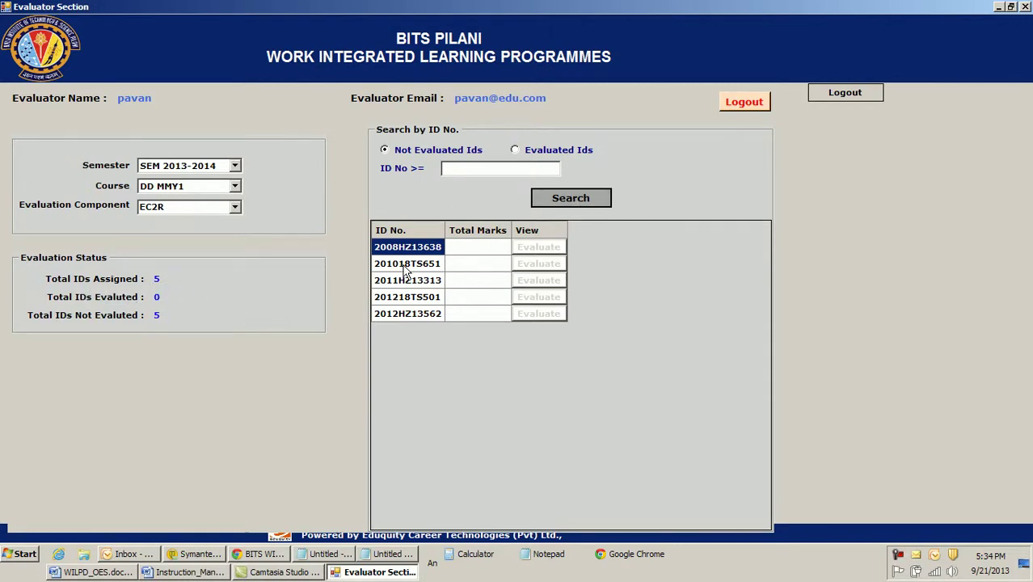
click(550, 249)
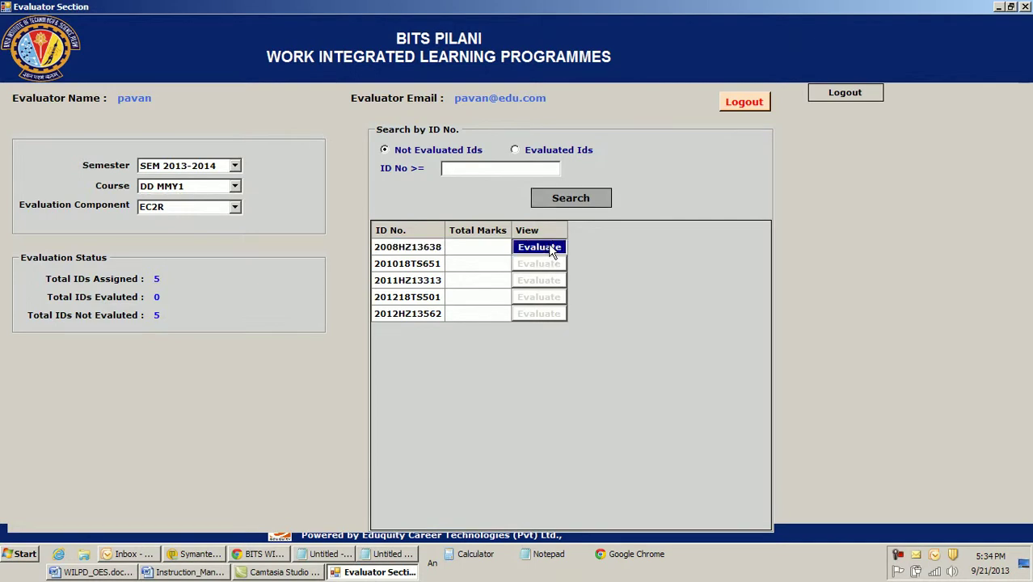
click(548, 246)
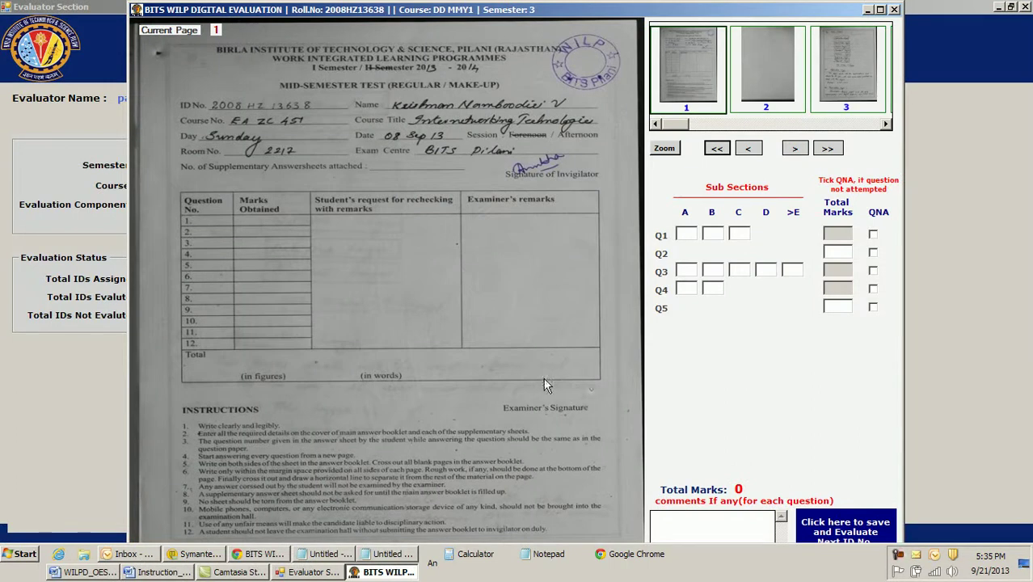
click(882, 10)
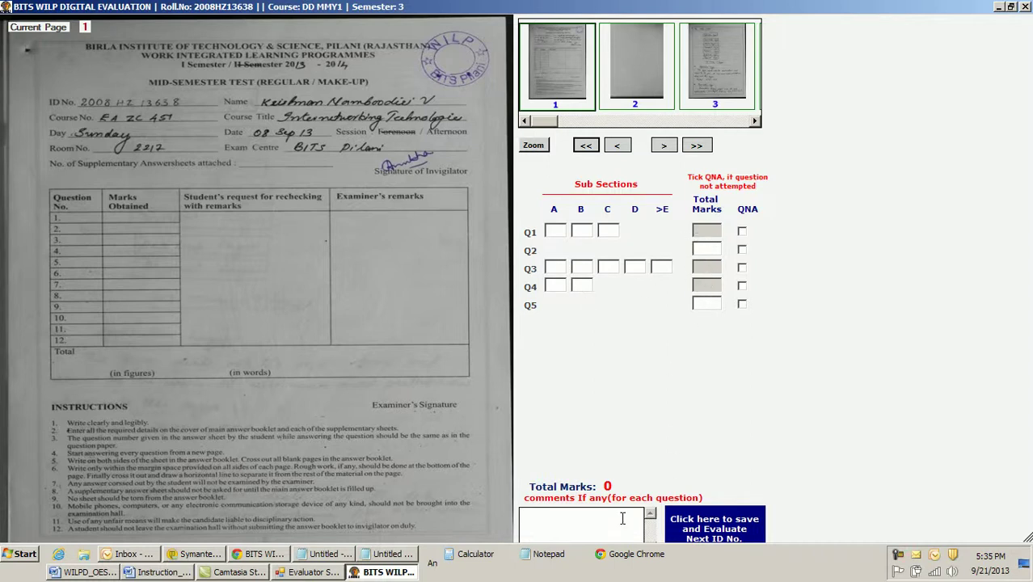
click(588, 527)
click(664, 153)
click(726, 63)
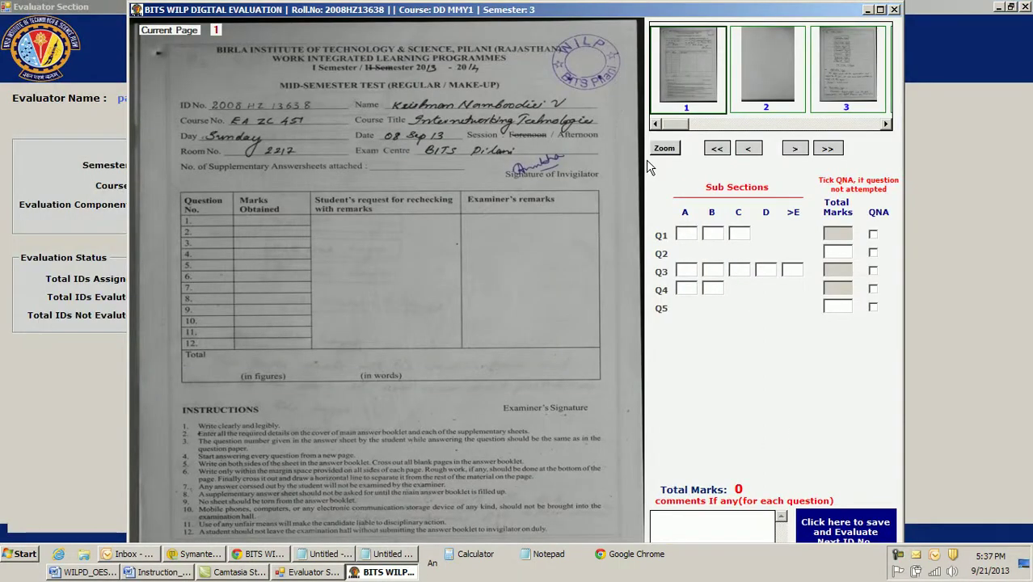
On page 4, tick the Network and Datalink Layer answers and circle 'Layer' in Session Layer
drag(678, 126, 702, 125)
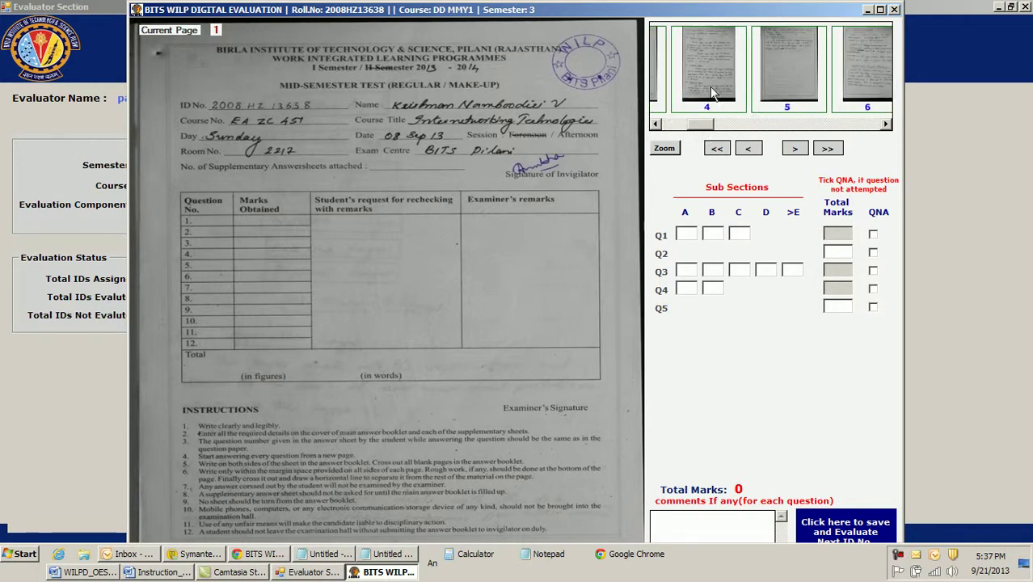
click(711, 88)
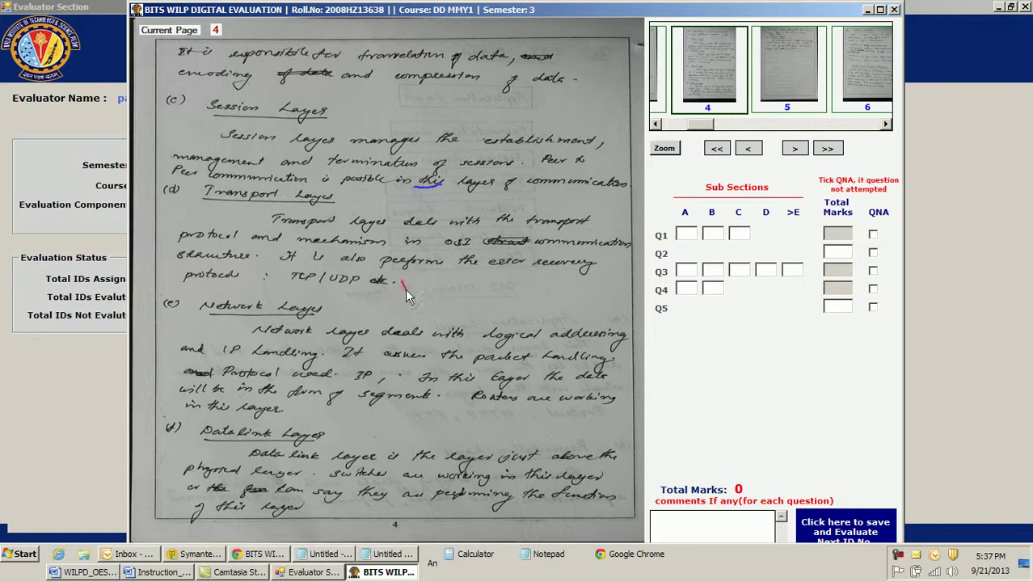
drag(328, 318, 370, 310)
drag(332, 434, 386, 436)
mouse_move(300, 95)
mouse_down()
mouse_move(281, 103)
mouse_move(333, 136)
mouse_move(293, 89)
mouse_up()
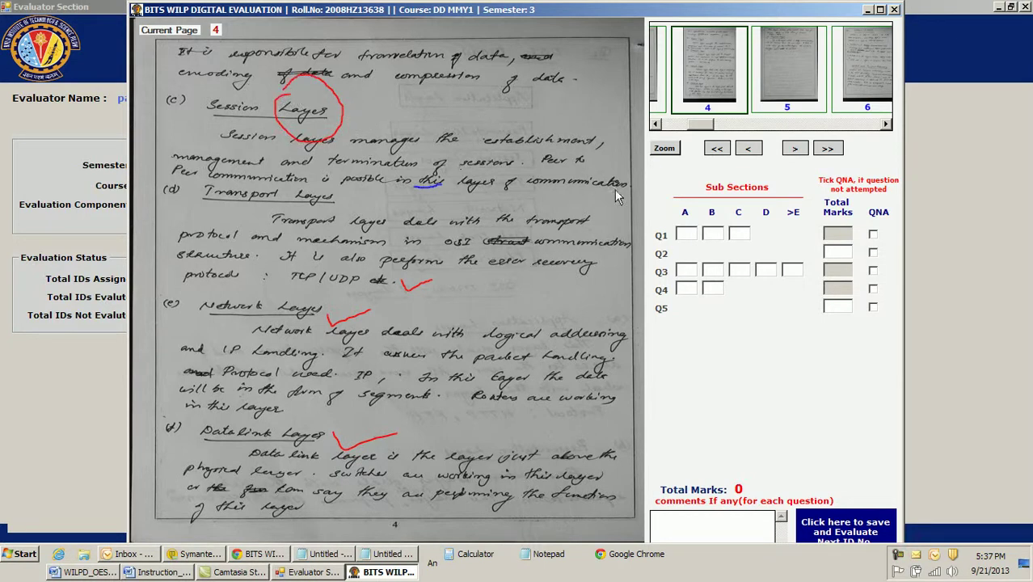
Add a red mark near 'Peer to' and give Q4 parts A and B 2 each, totalling 4
mouse_move(598, 155)
mouse_down()
mouse_move(617, 169)
mouse_move(623, 145)
mouse_up()
text(2)
click(713, 287)
text(2)
click(845, 289)
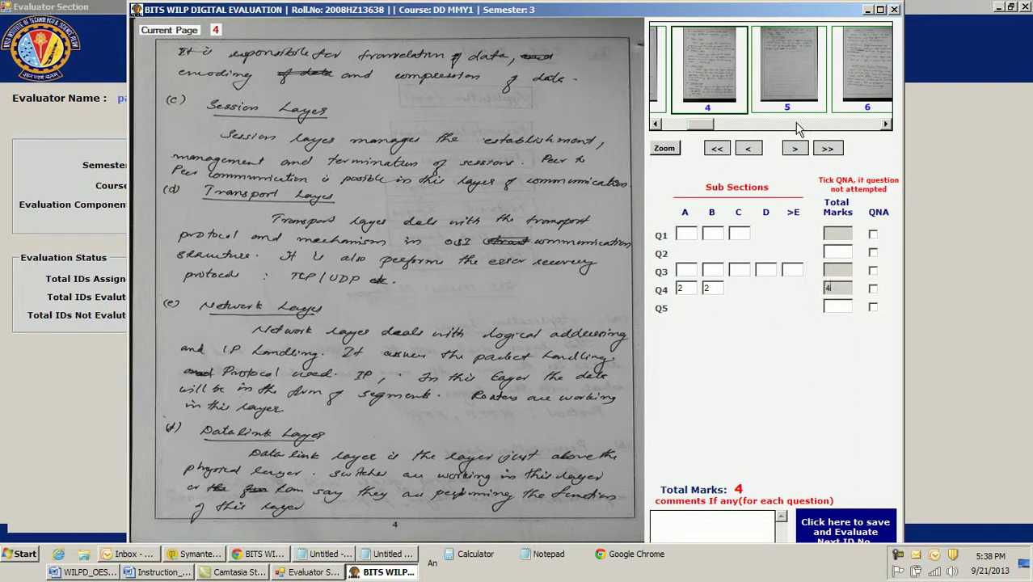
On pages 6–7, underline the MPEG 4 comparison, the storage line and 'efficiency, performance'
click(796, 149)
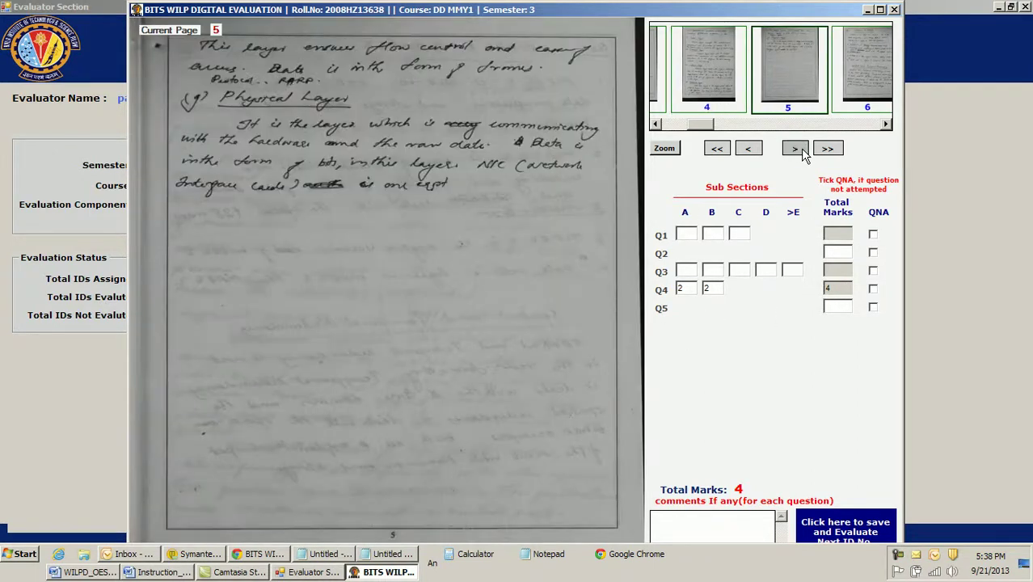
click(795, 150)
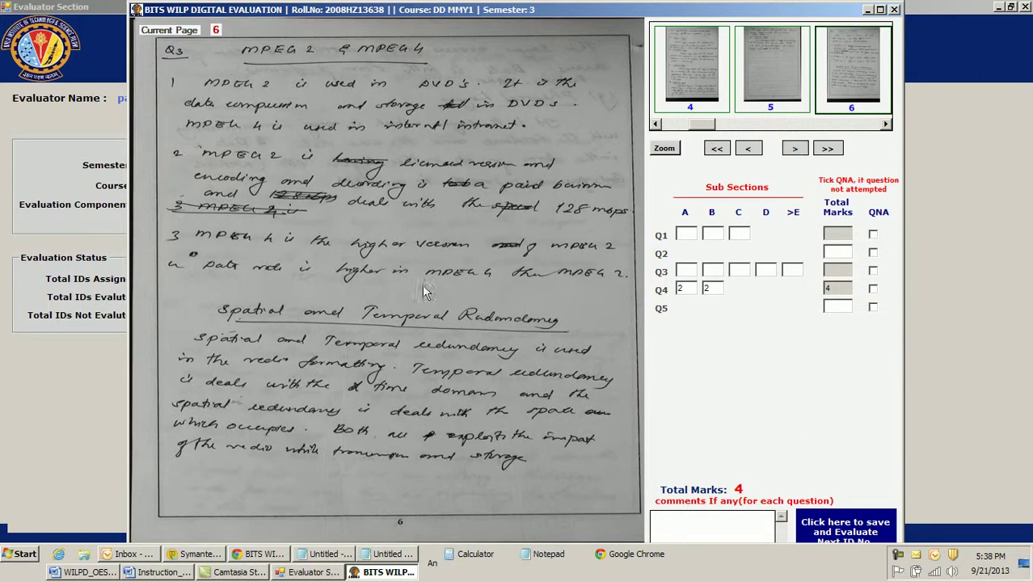
drag(408, 285, 530, 274)
drag(548, 468, 556, 453)
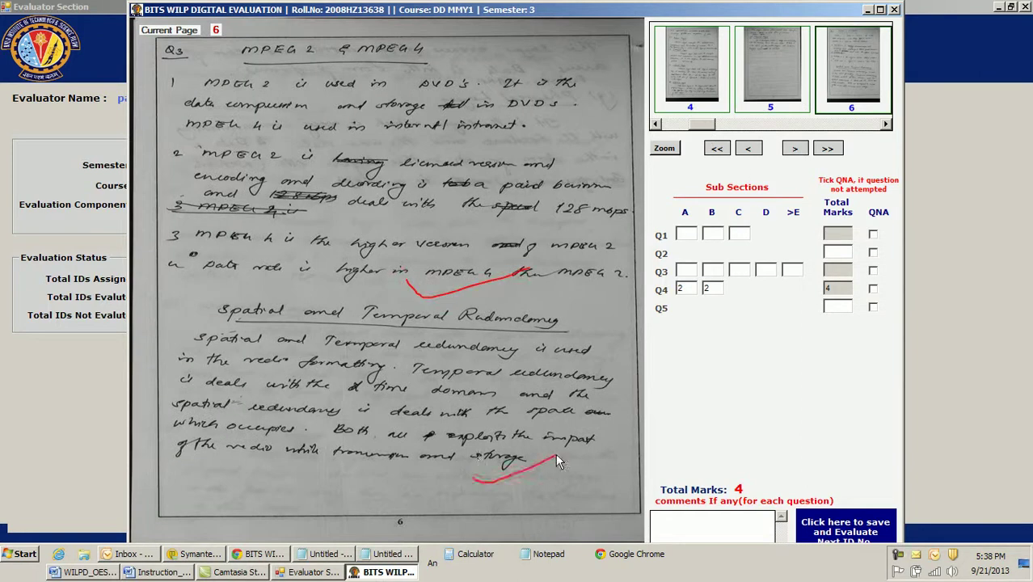
click(795, 149)
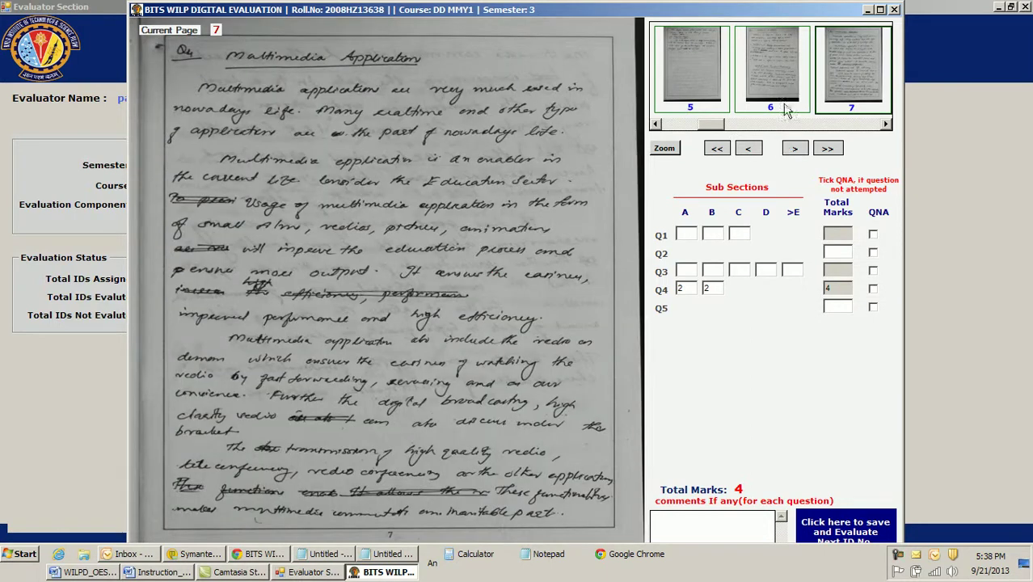
drag(322, 300, 444, 298)
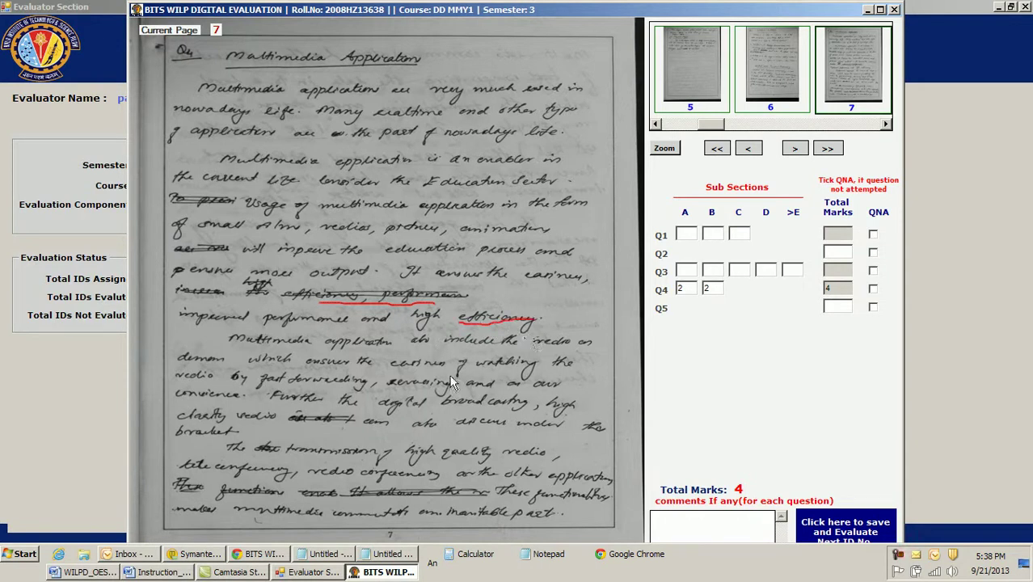
In the zoomed page, underline 'applicatn' and 'answer the' in red, then close the zoom
click(664, 149)
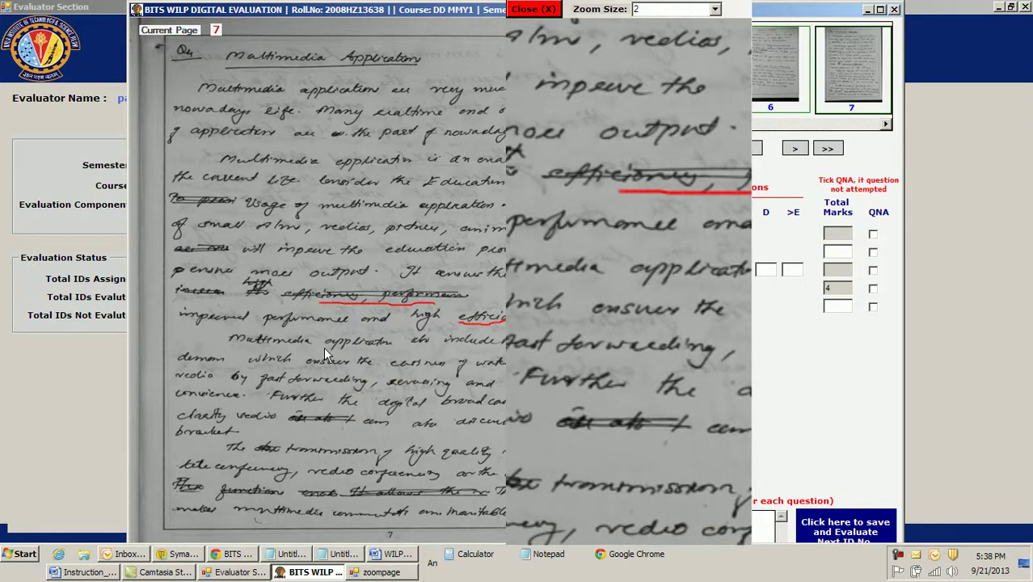
drag(328, 352, 391, 353)
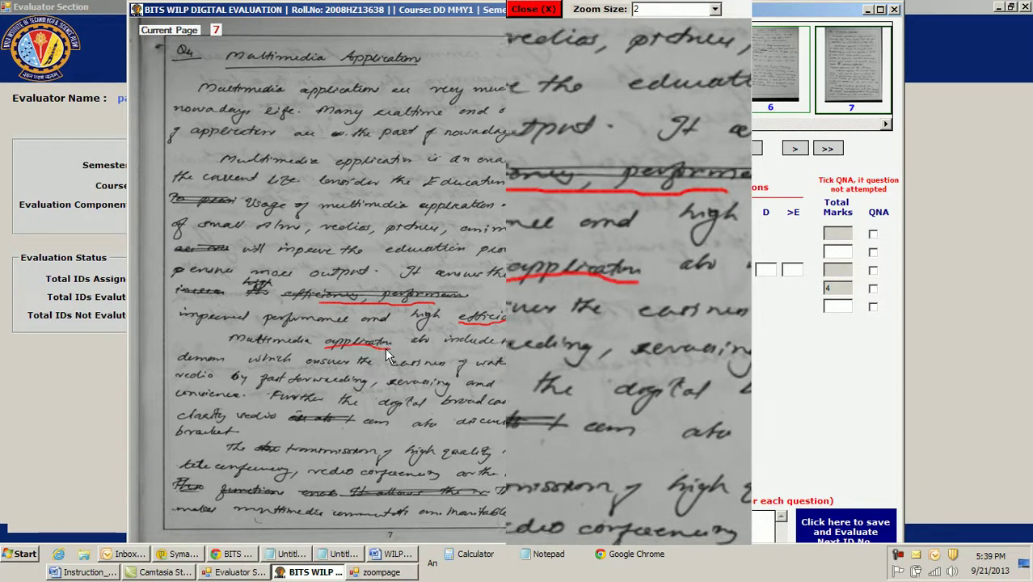
drag(310, 366, 361, 366)
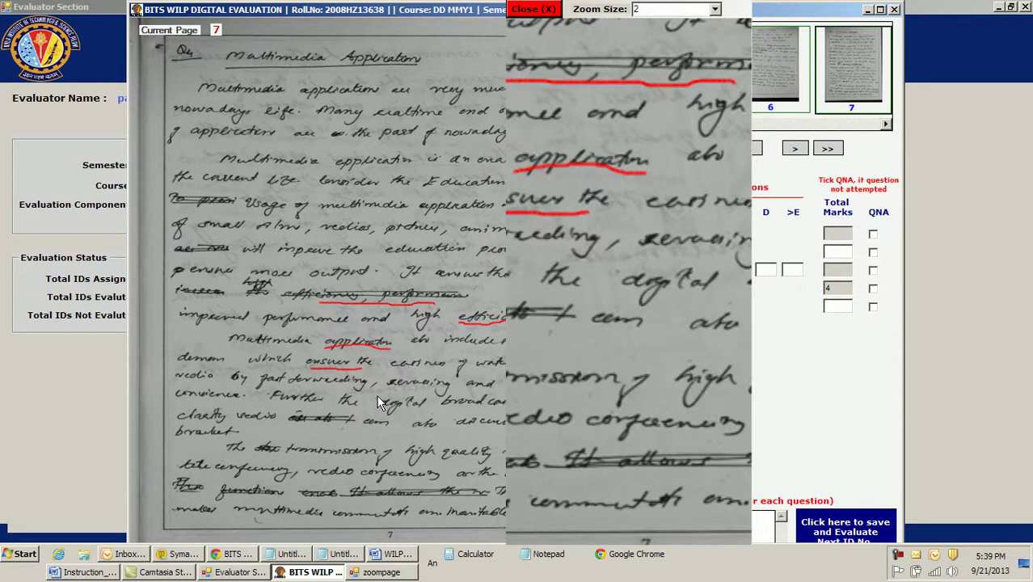
click(534, 9)
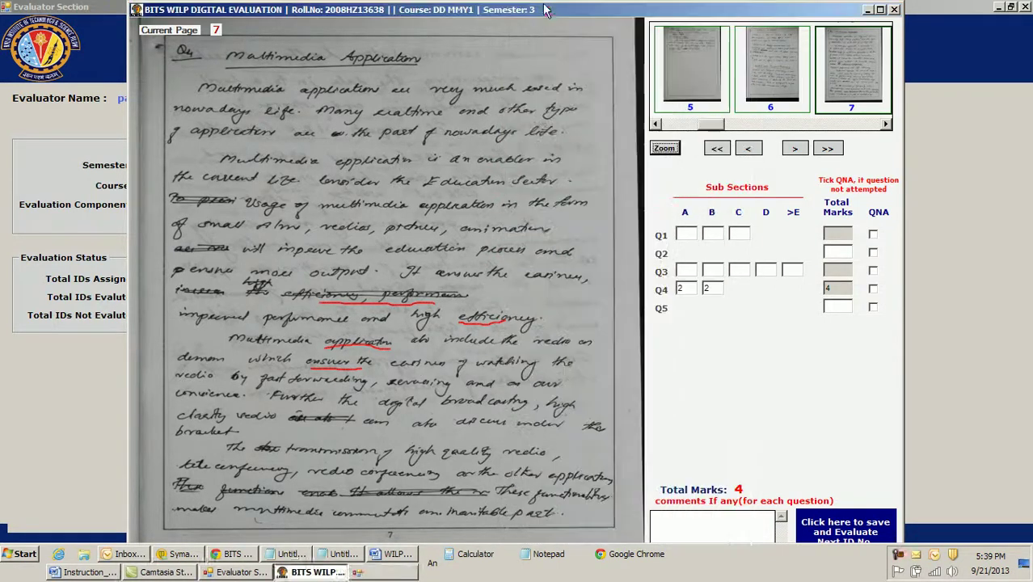
click(716, 534)
text(asdasd)
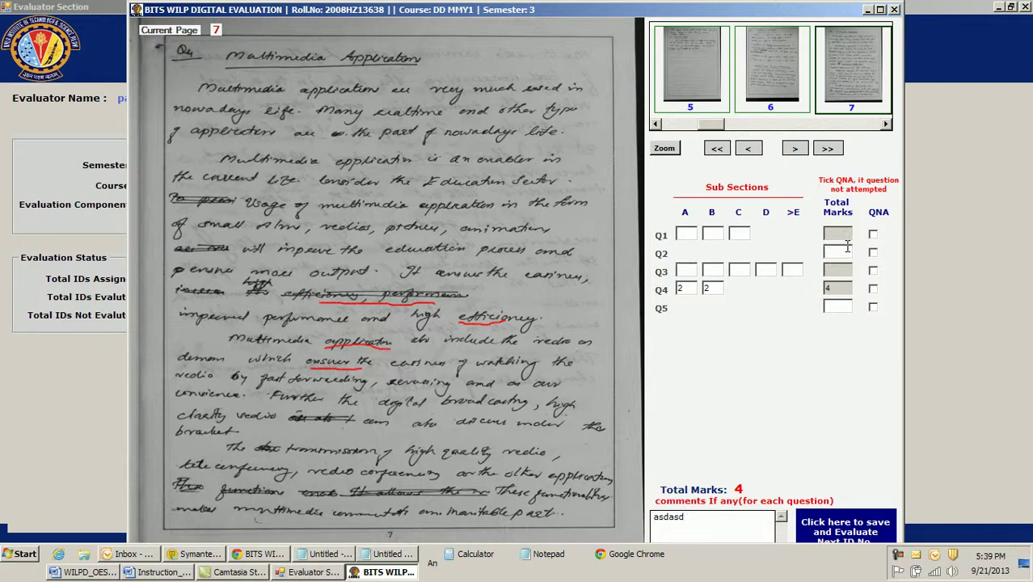
text(4)
click(872, 540)
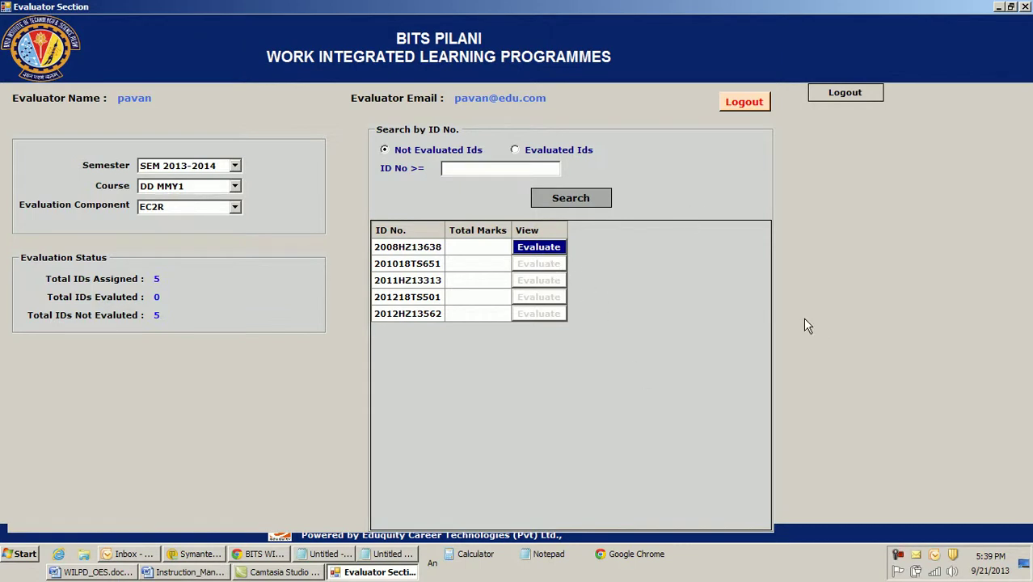
click(590, 199)
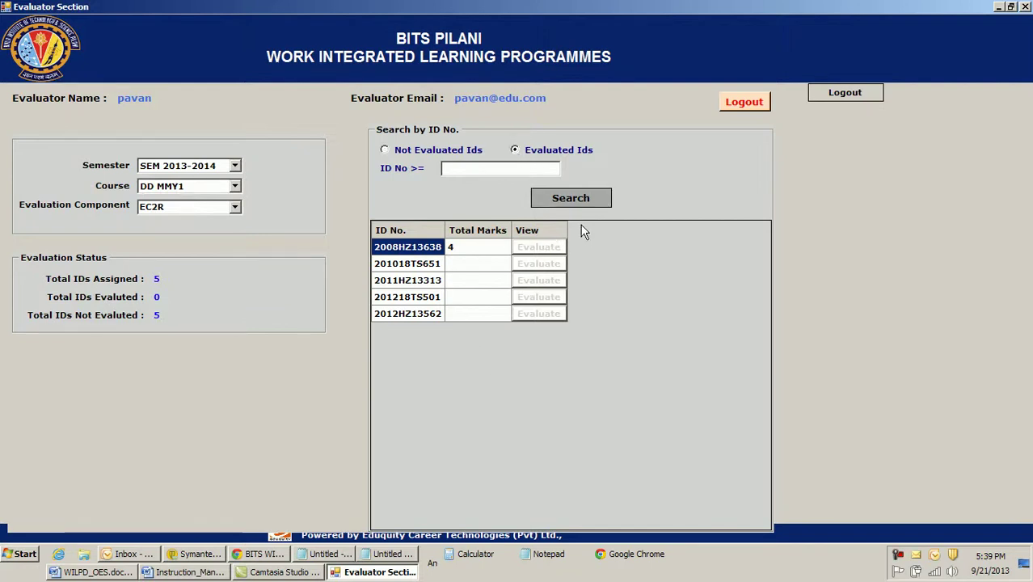
click(575, 200)
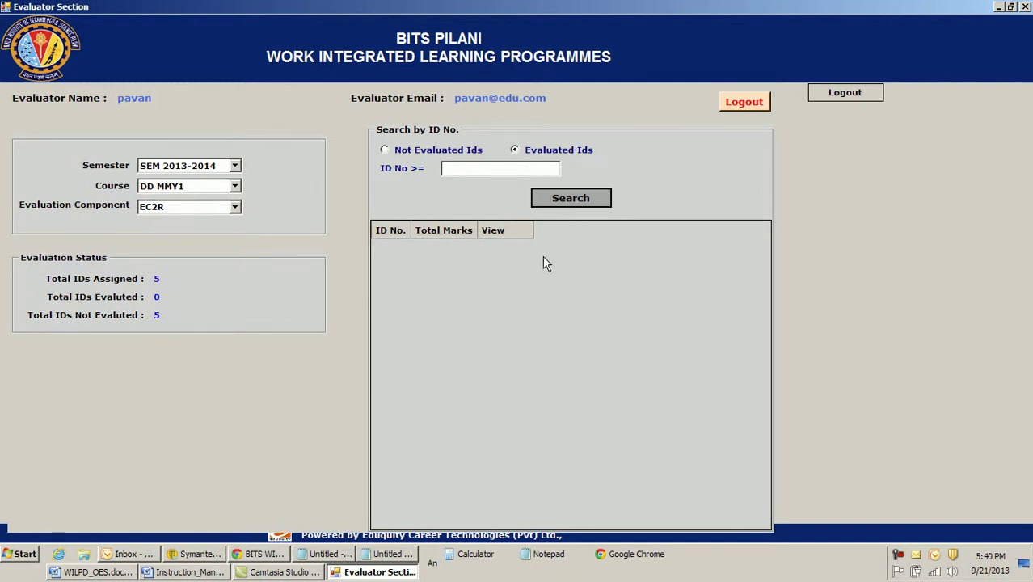
click(385, 151)
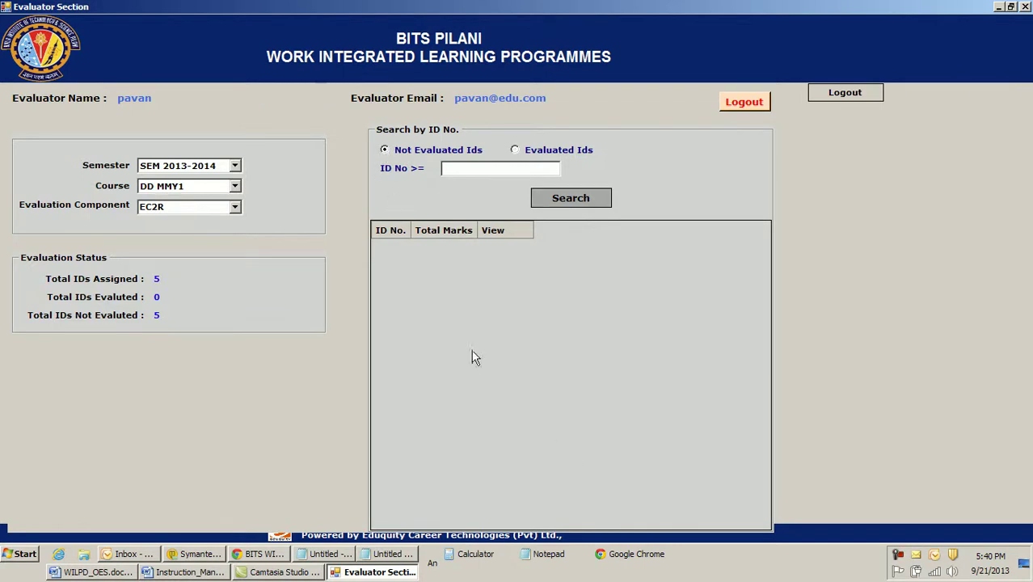
click(576, 199)
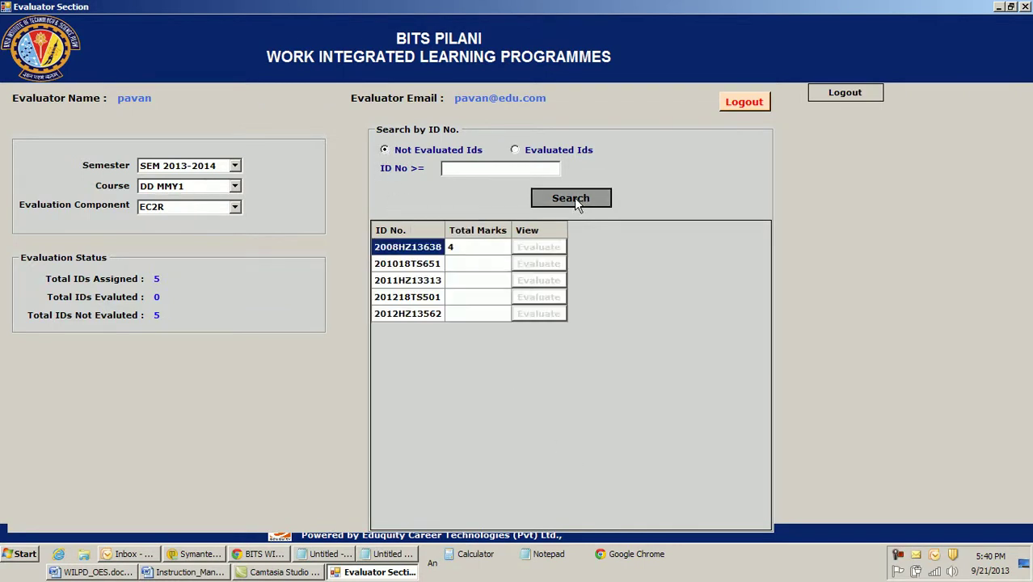
click(530, 254)
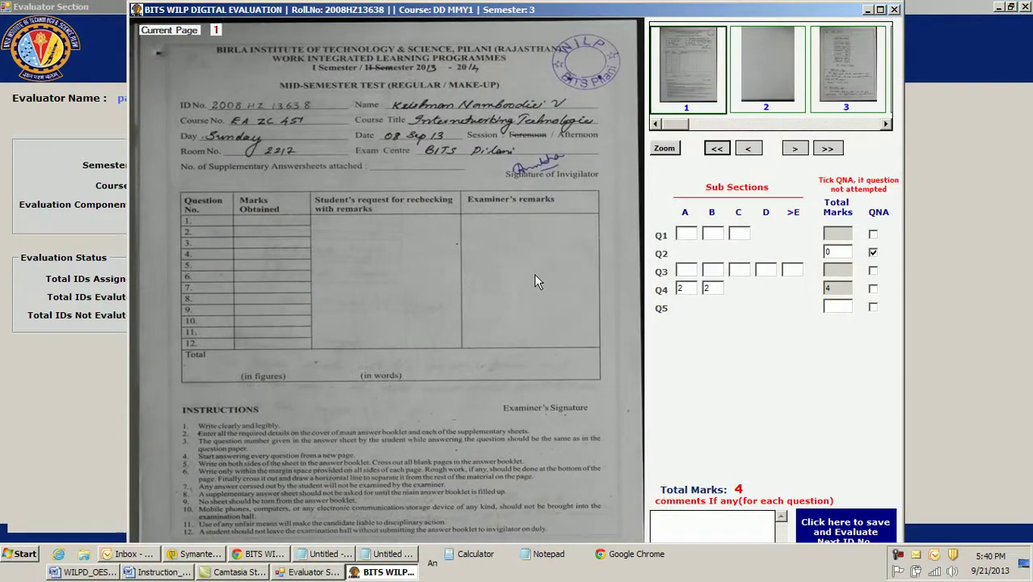
Enter Q1 marks 2, 1 and 2 for parts A–C, clearing the maximum-marks warning
click(693, 234)
text(2)
click(717, 235)
text(2)
click(739, 234)
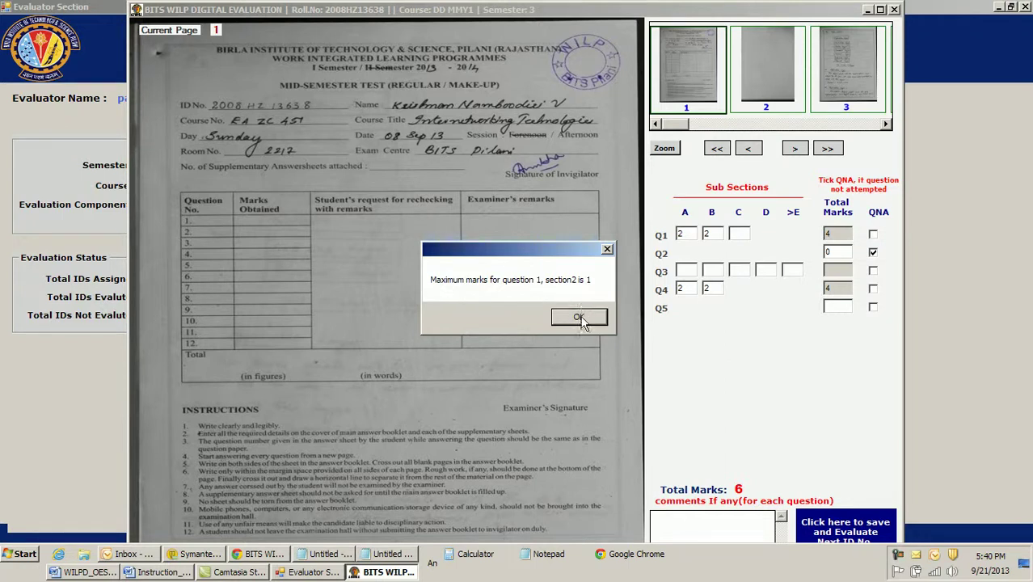
click(579, 317)
text(1)
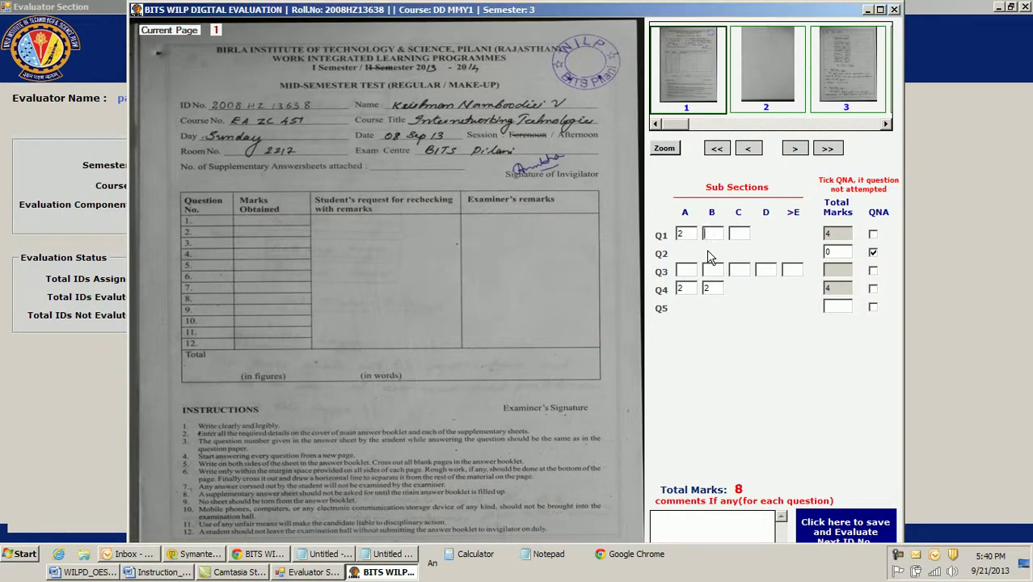
click(747, 234)
text(2)
key(Tab)
Mark Q2 as attempted with 4, flag Q3 not attempted, comment 'asa' and save
click(874, 253)
click(838, 254)
text(4)
click(873, 272)
click(716, 533)
text(asa)
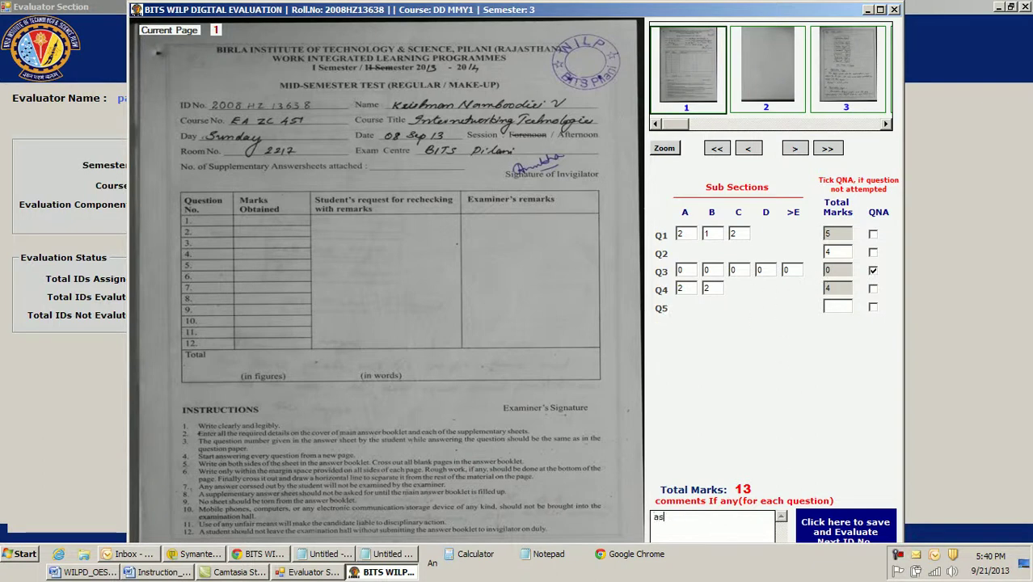
click(838, 529)
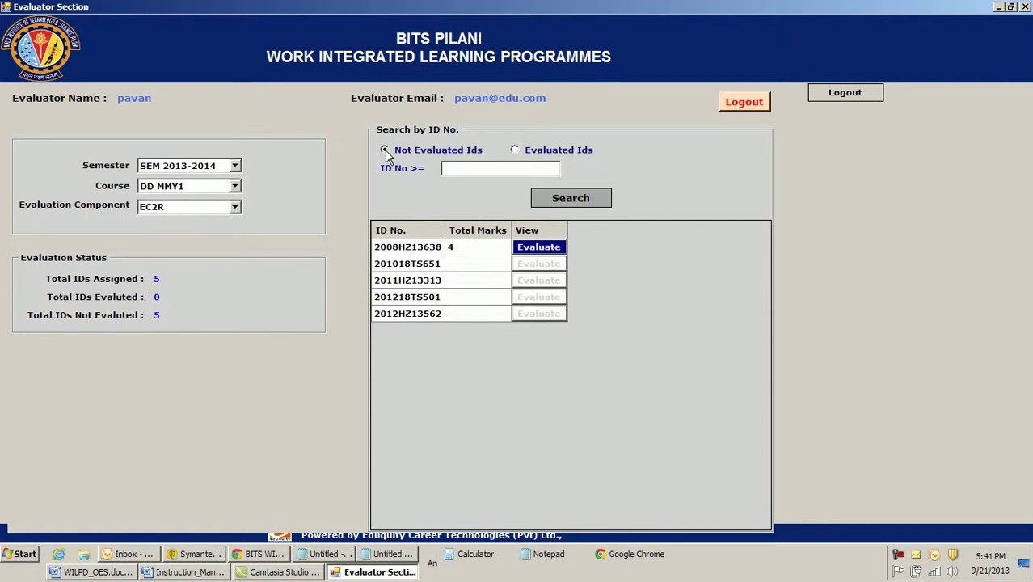
click(578, 200)
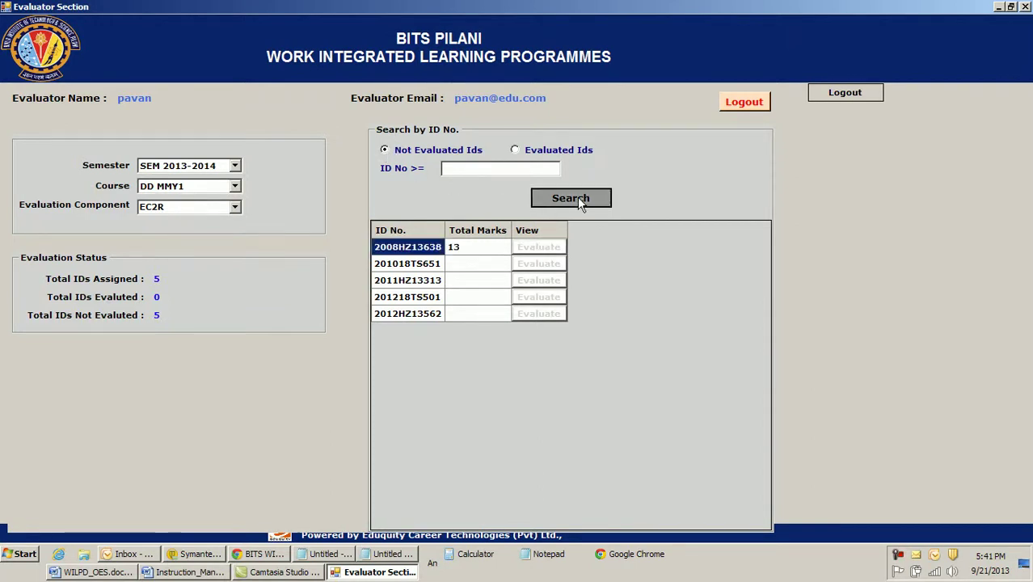
click(577, 199)
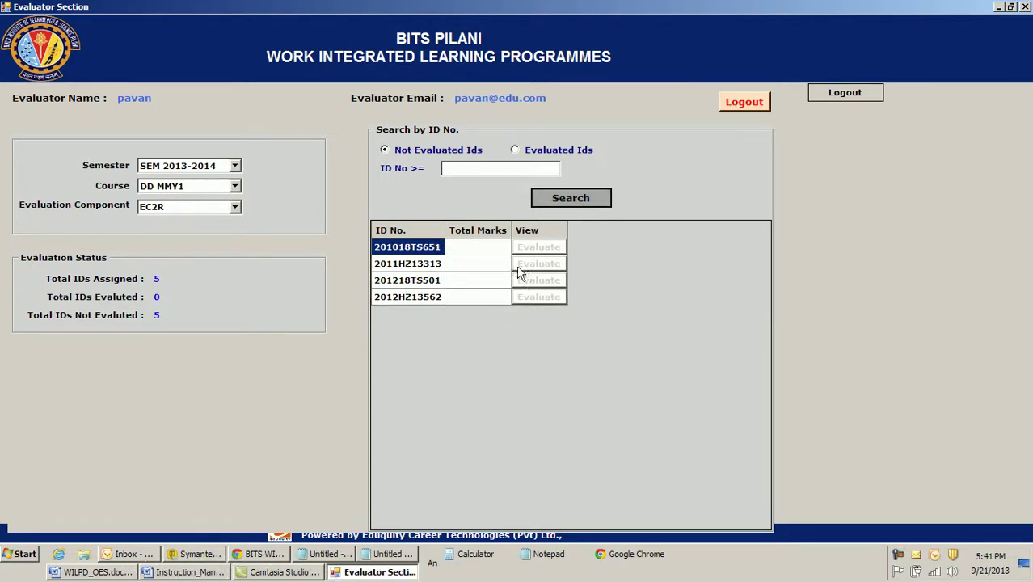
click(385, 149)
click(516, 150)
click(566, 198)
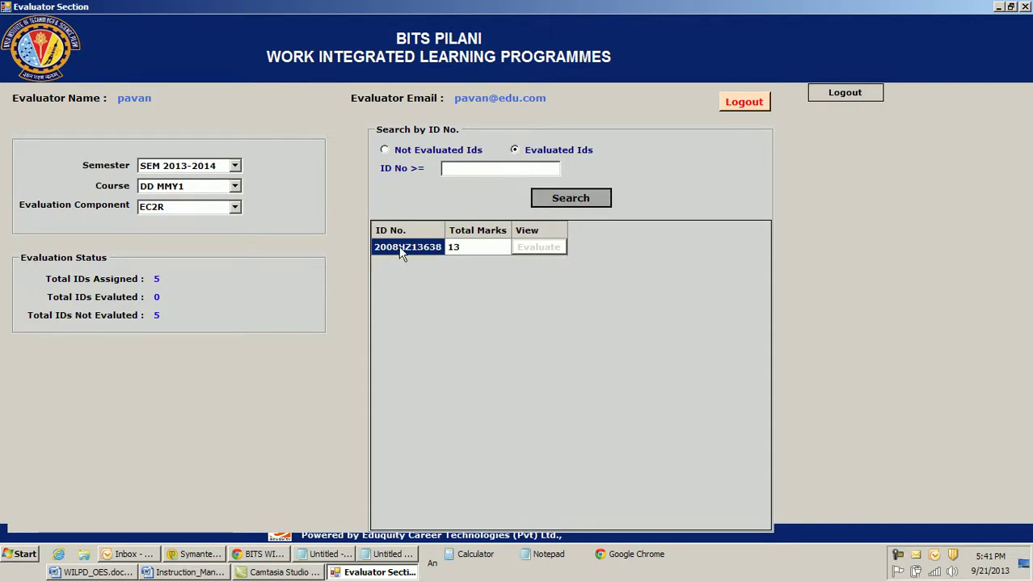
click(535, 247)
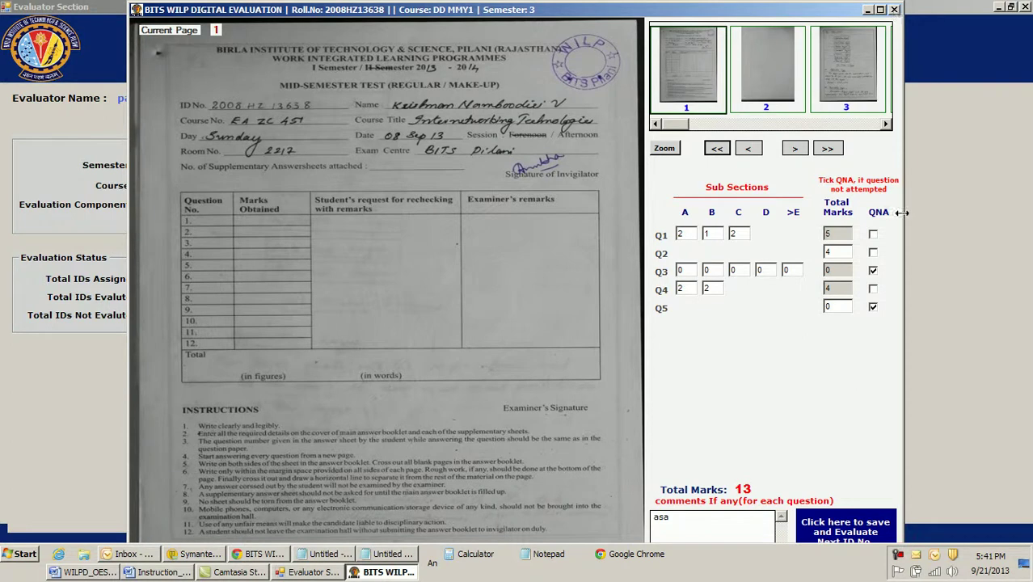
Close the reopened answer sheet window and then the Evaluator Section window
click(894, 11)
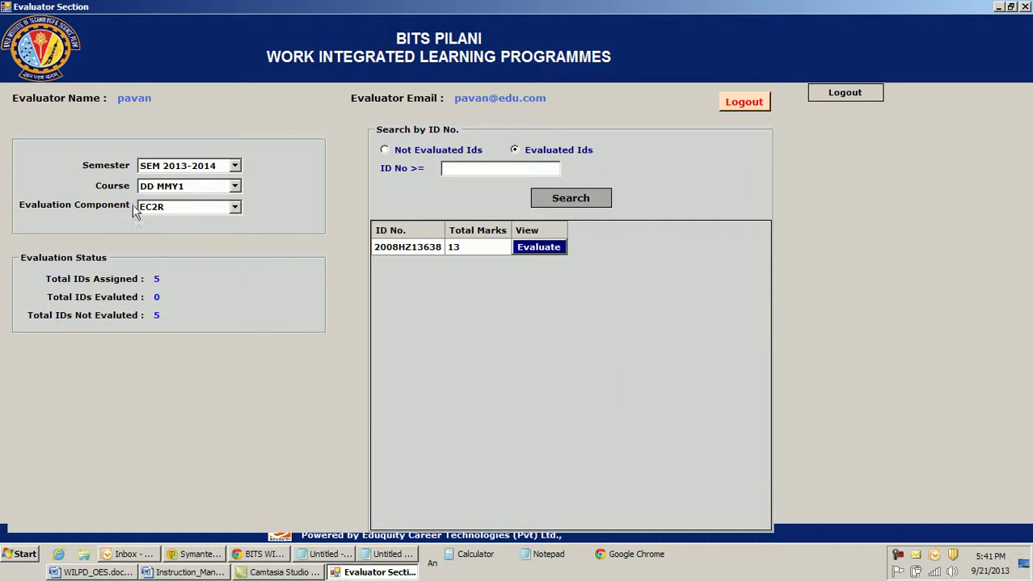
click(744, 105)
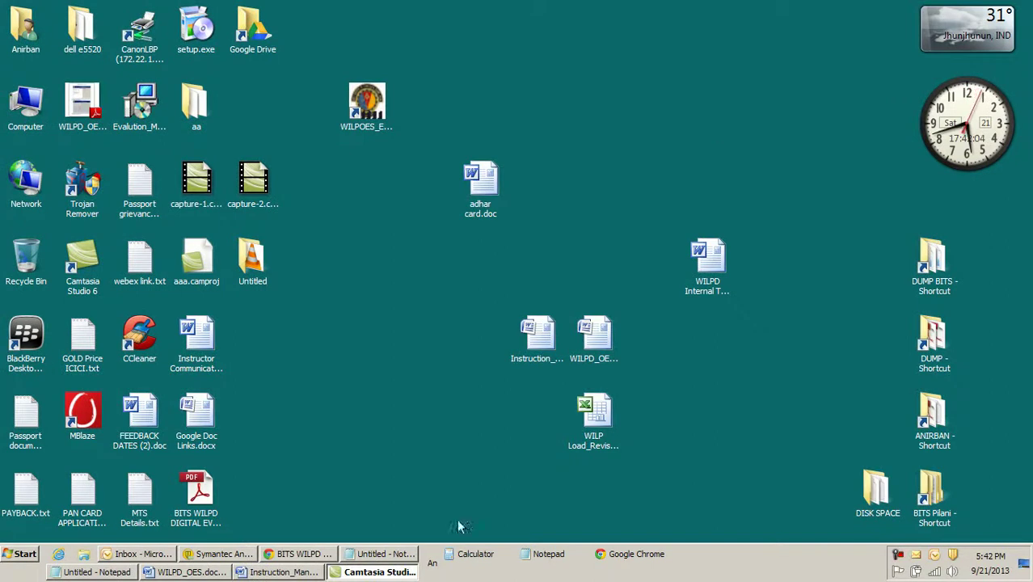
Show the WILPD instructions page in Chrome, then open Instruction_Manual_for_Instructor.docx in Word
click(322, 556)
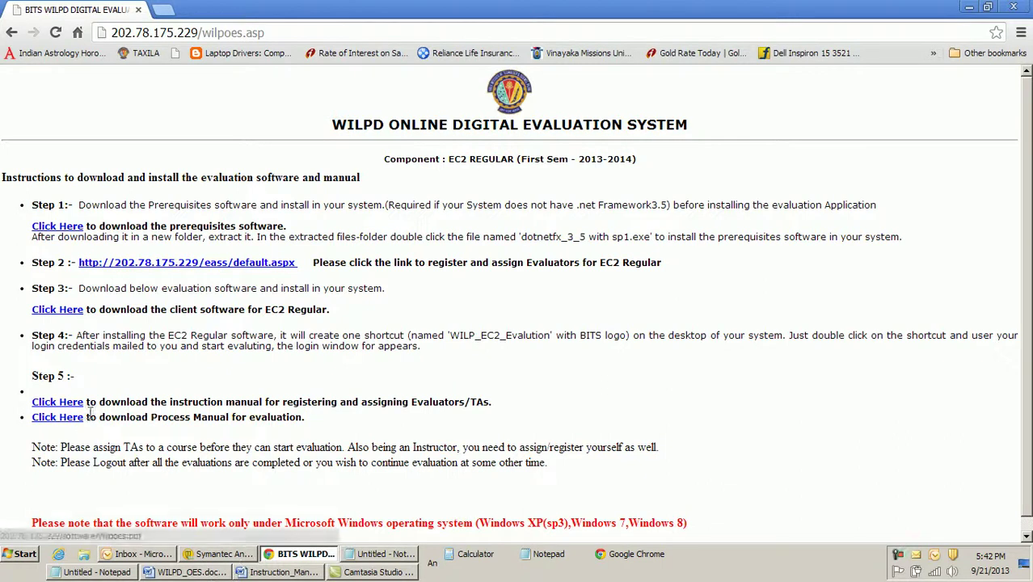
click(296, 575)
scroll(878, 368, down, 15)
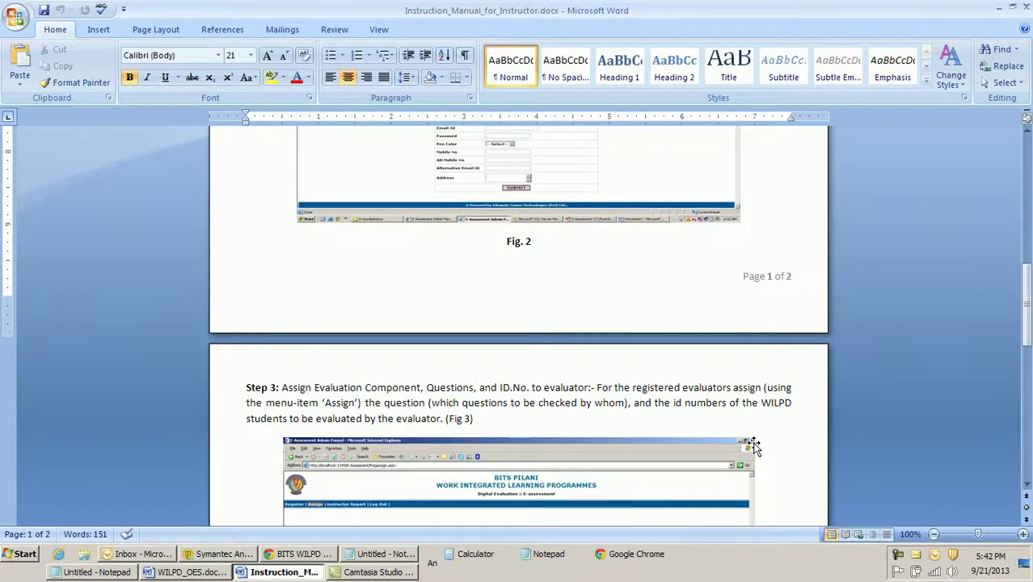
Scroll through the instructor manual's steps for registering and assigning evaluators
scroll(752, 445, down, 13)
scroll(756, 447, up, 7)
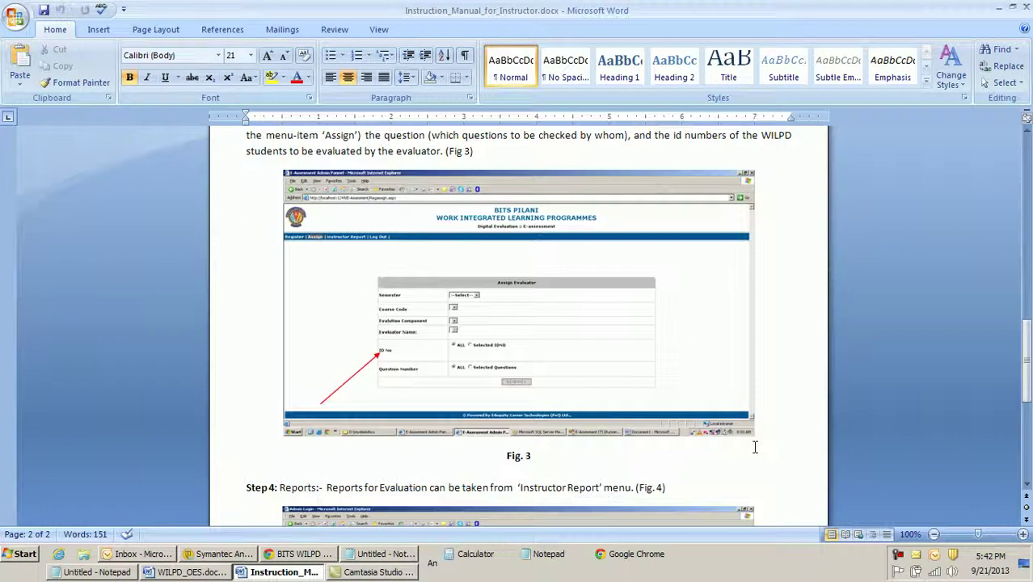
scroll(755, 448, up, 8)
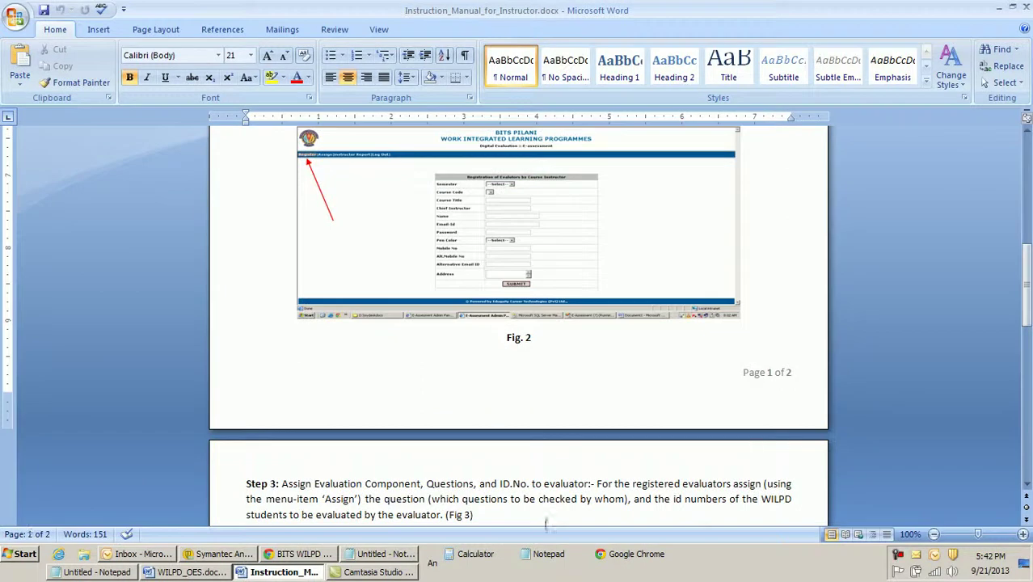
Review the WILPD_OES.docx evaluation process manual, then go back to the Chrome instructions page
click(185, 573)
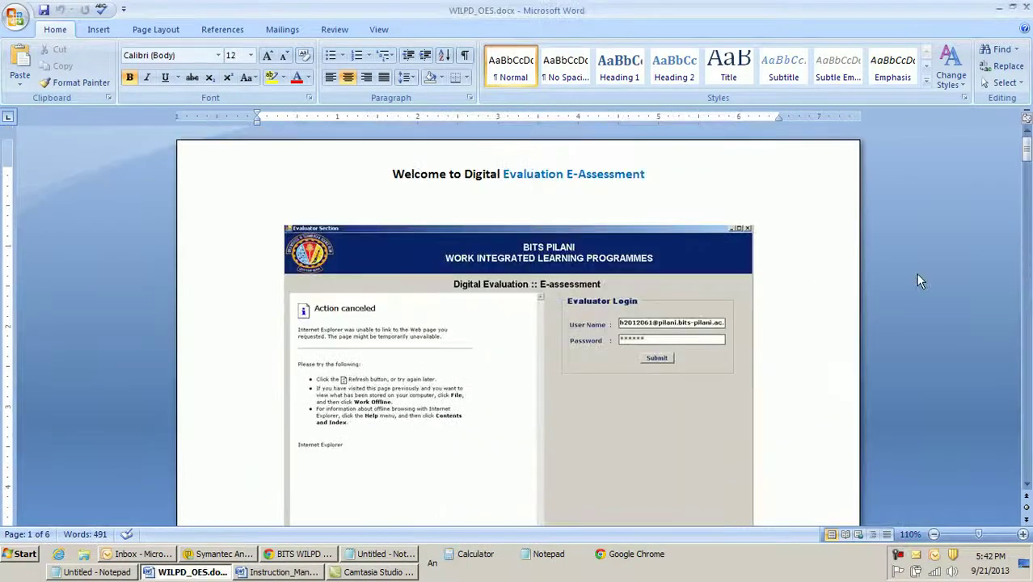
drag(1027, 155, 1027, 188)
scroll(659, 394, down, 7)
scroll(659, 394, down, 6)
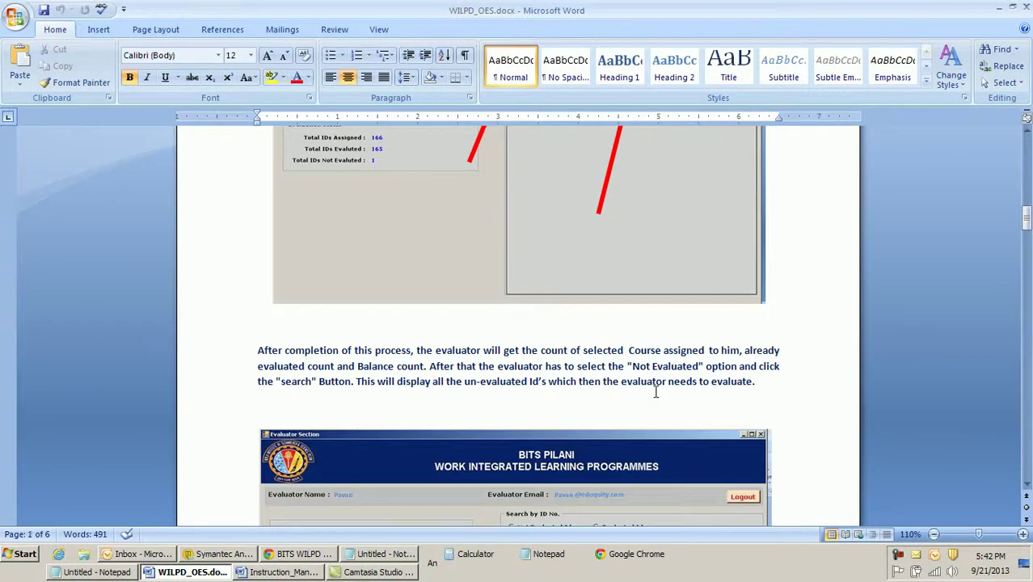
scroll(656, 392, down, 20)
scroll(656, 392, down, 15)
scroll(656, 394, up, 12)
scroll(653, 393, down, 3)
scroll(654, 393, up, 5)
scroll(653, 393, down, 4)
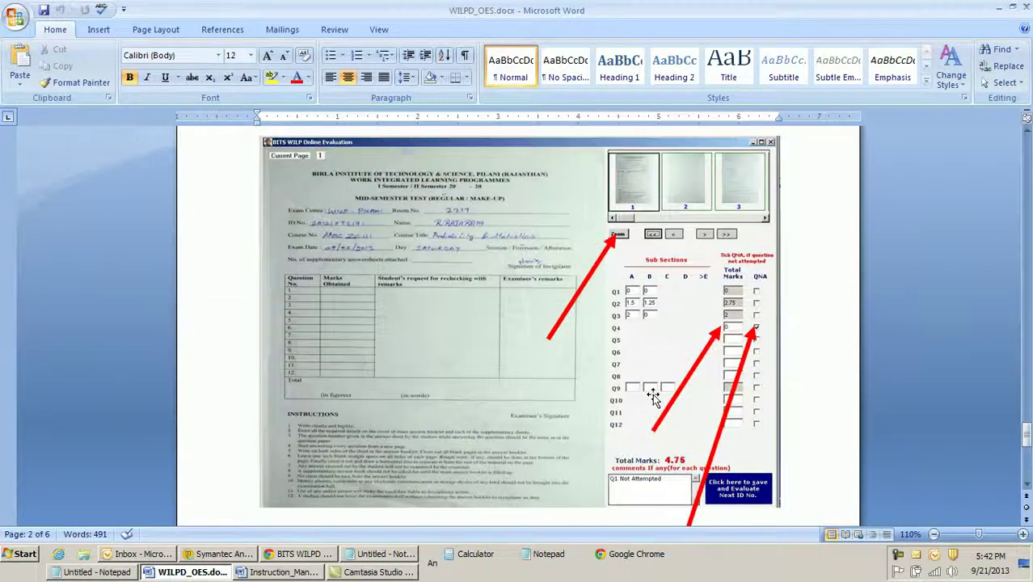
scroll(653, 394, down, 7)
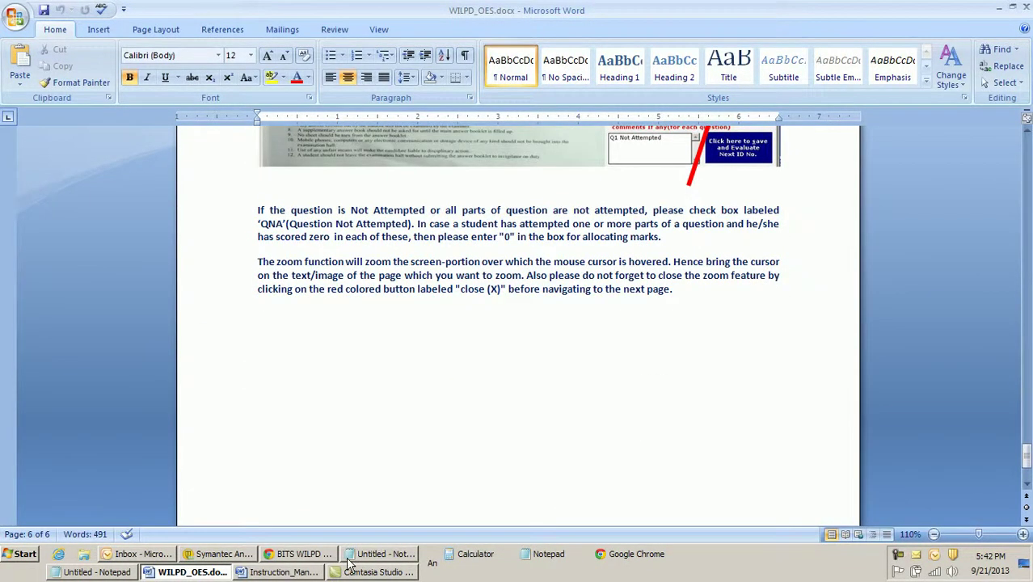
click(293, 556)
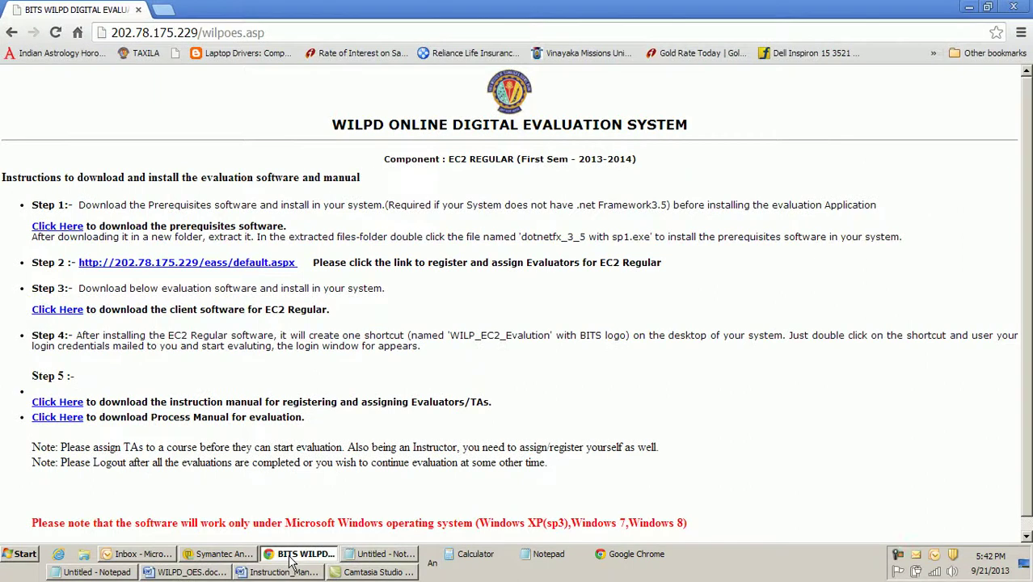